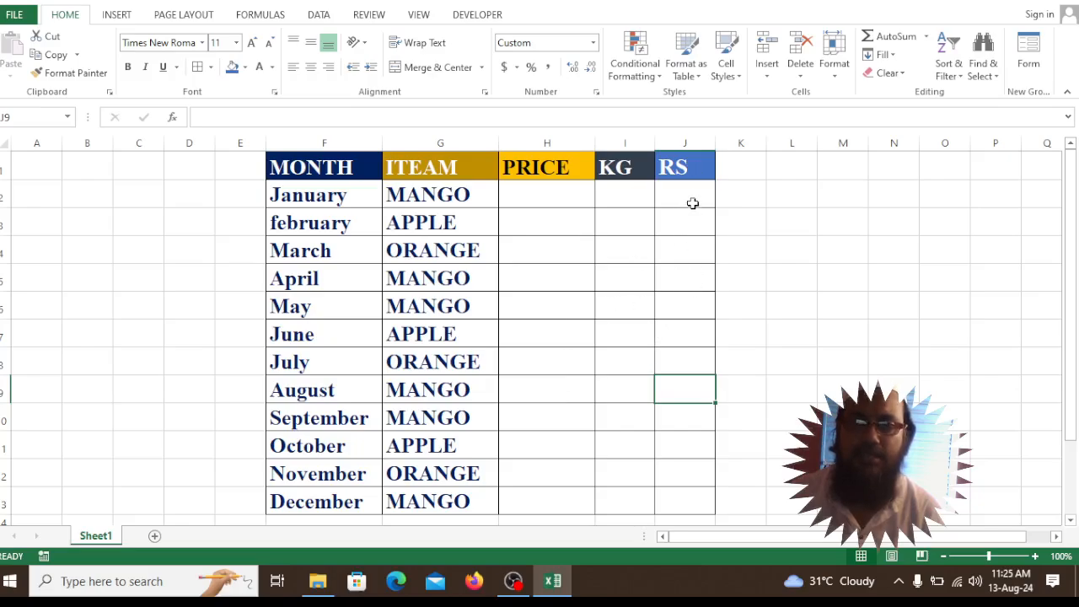
Enter the prices 90, 70, 45 and 70 for January through April in the PRICE column
click(555, 197)
text(90)
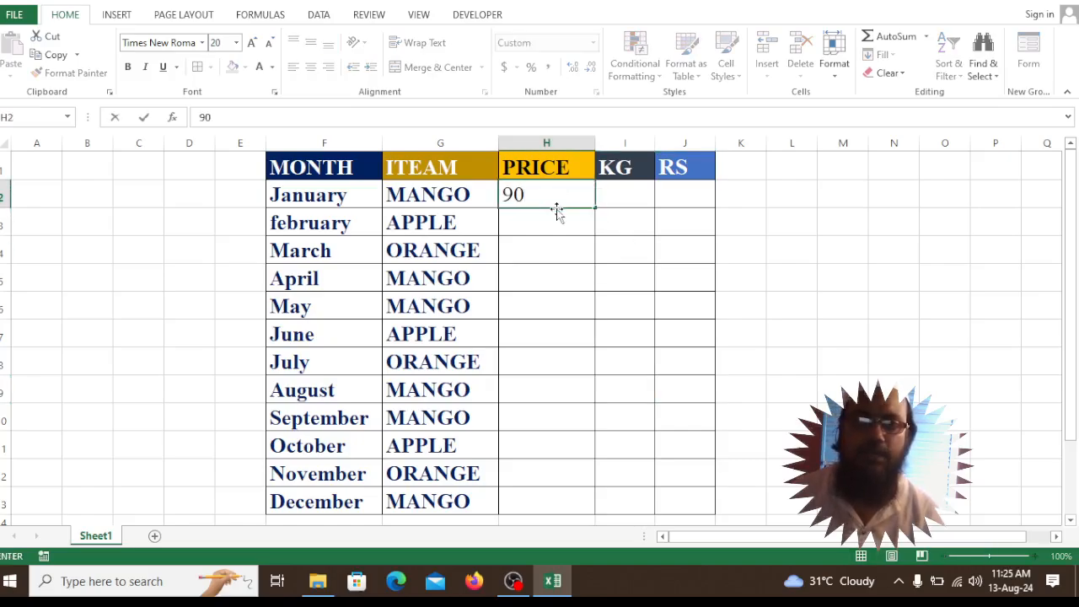
key(Return)
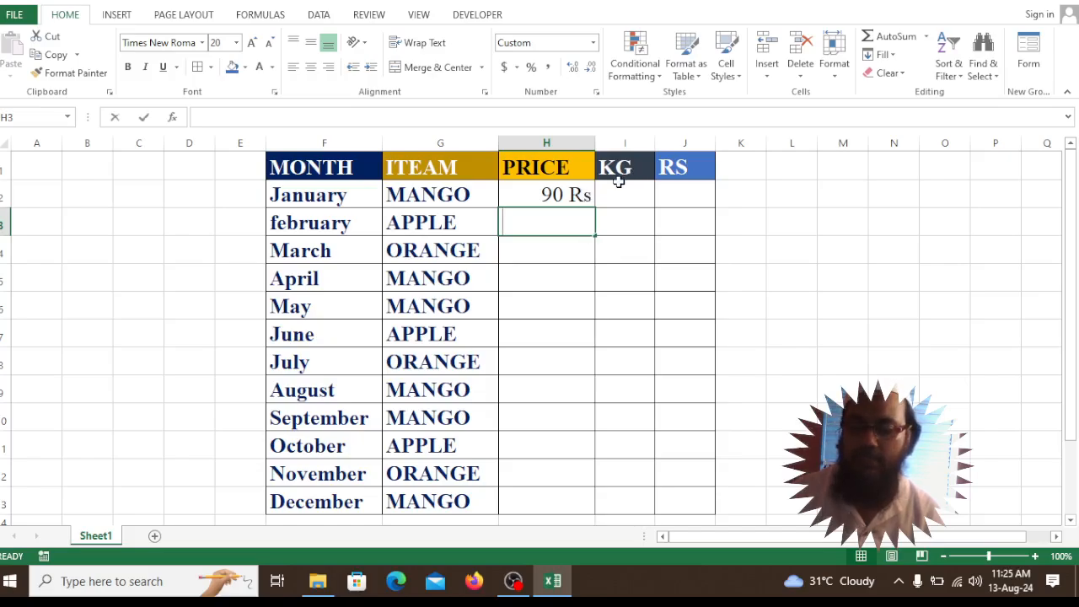
text(70)
key(Return)
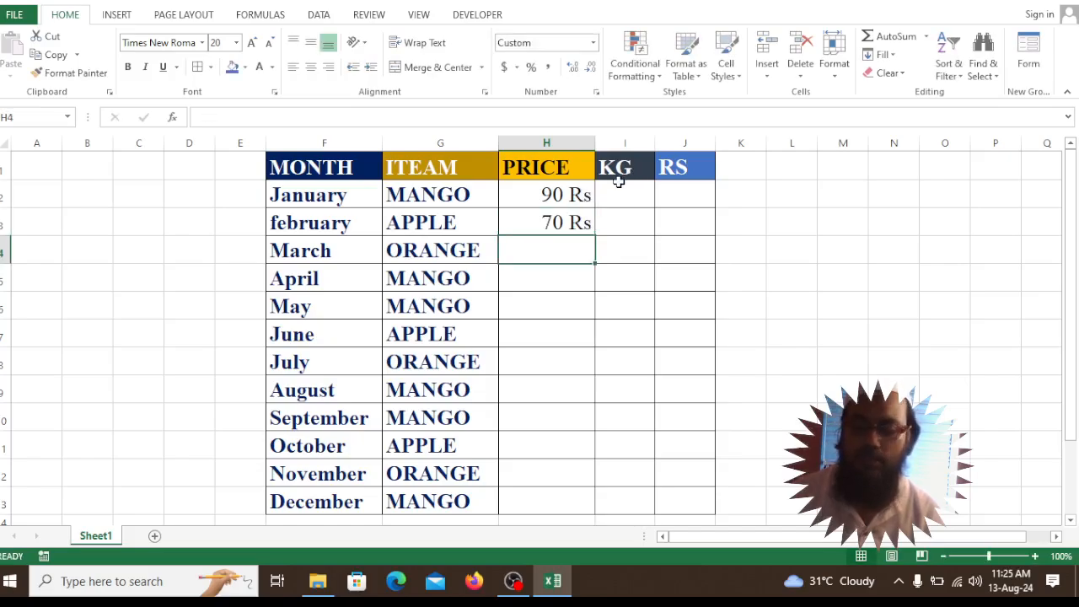
text(45)
key(Return)
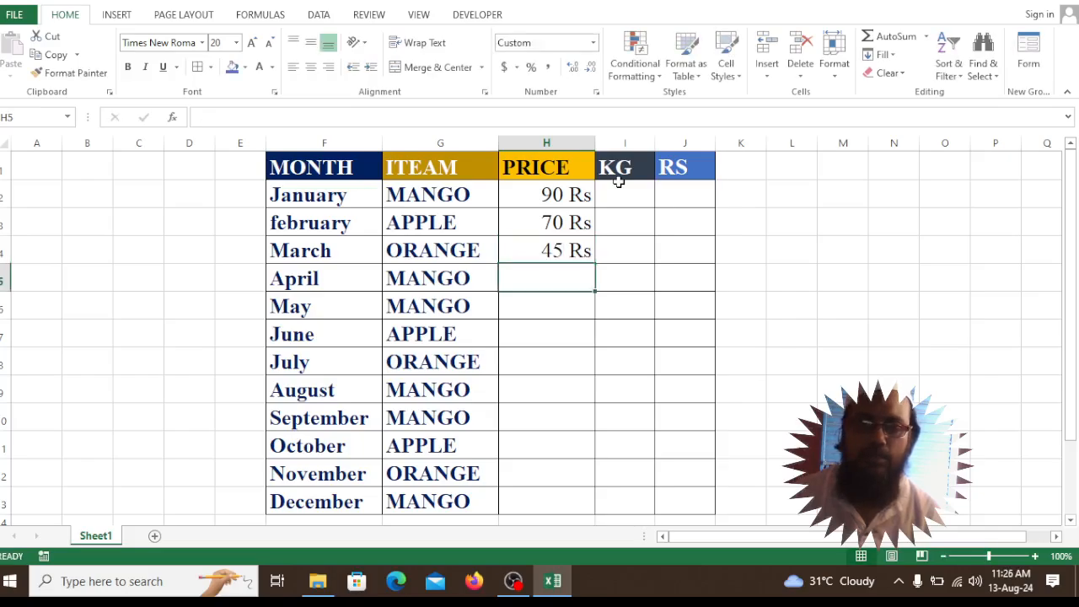
text(70)
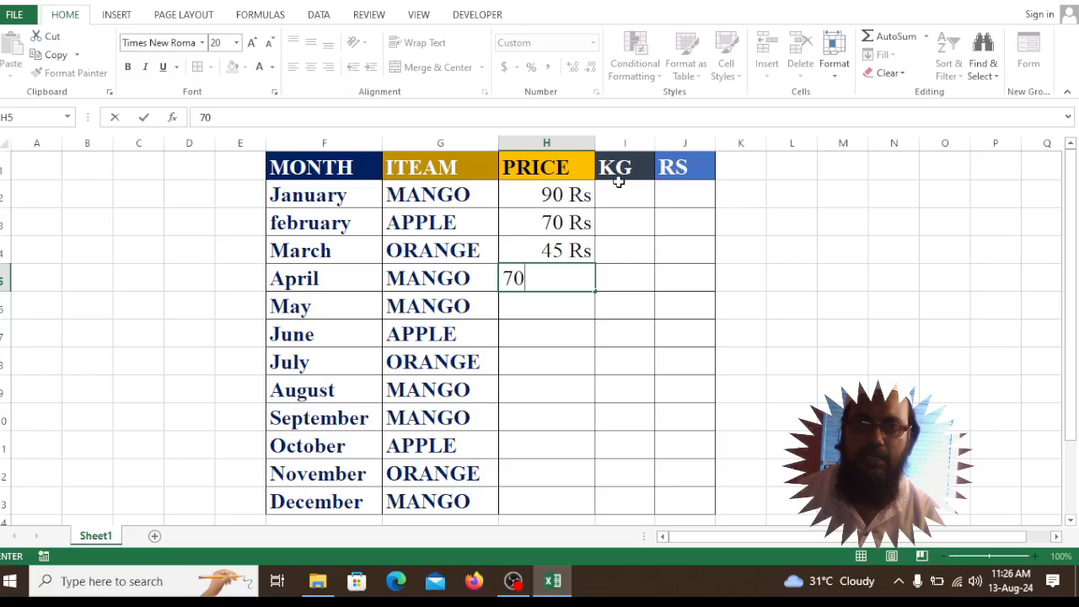
key(Return)
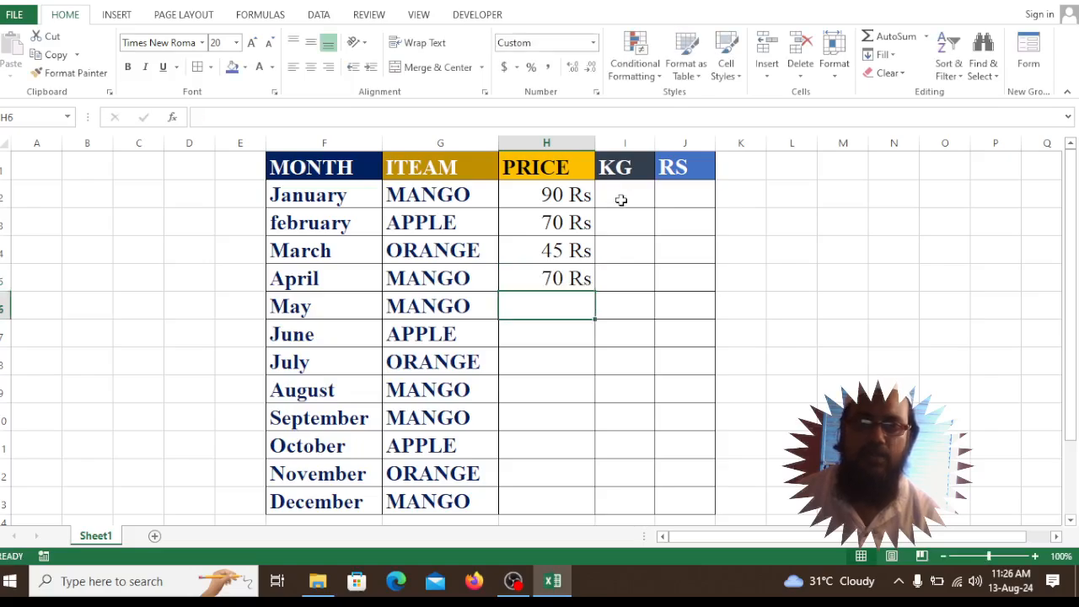
Enter the quantities 2, 5 and 6 for January through March in the KG column
click(625, 199)
text(2)
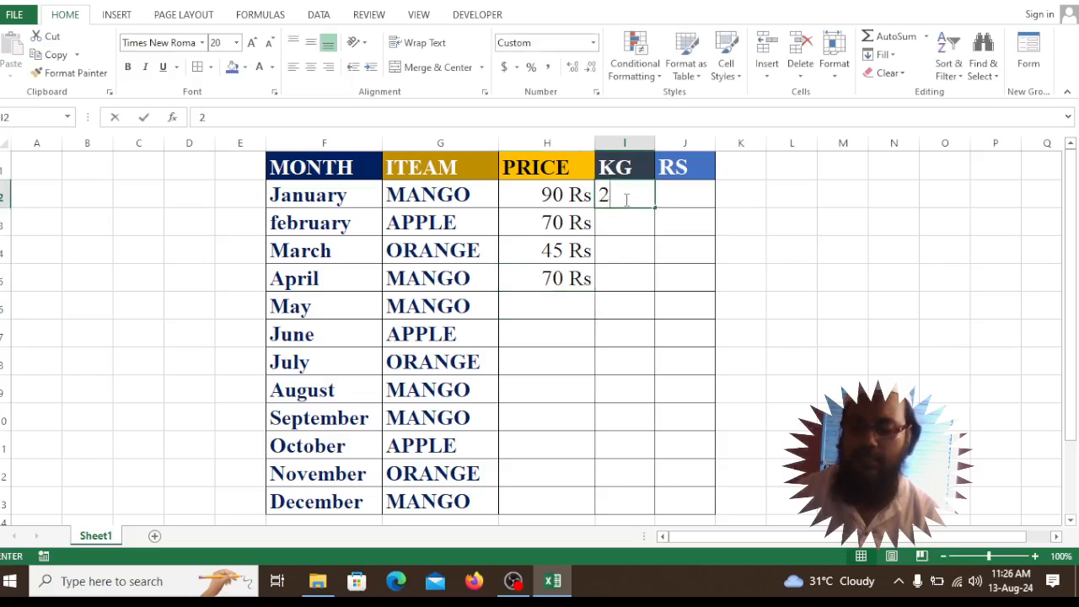
key(Return)
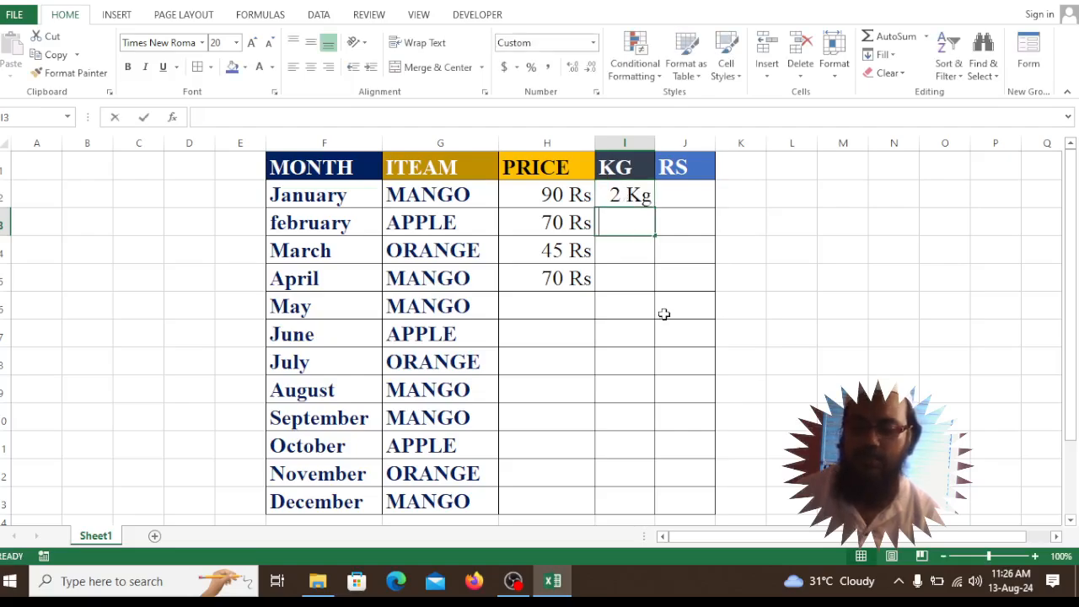
text(5)
key(Return)
text(6)
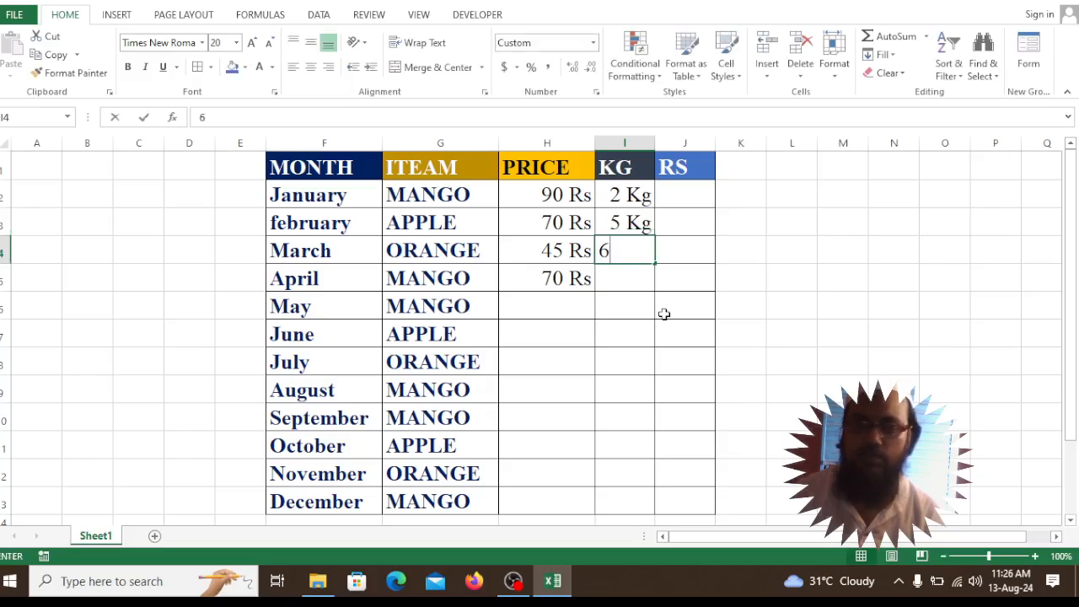
key(Return)
Calculate January's RS amount in J2 with =H2*I2 and fill the formula down to December
click(680, 195)
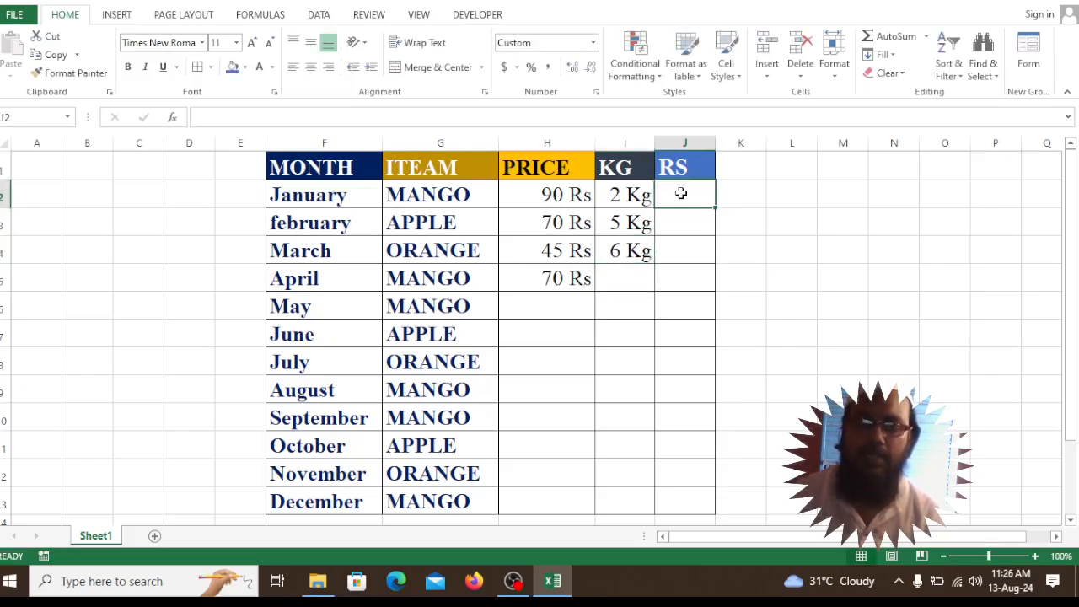
text(=)
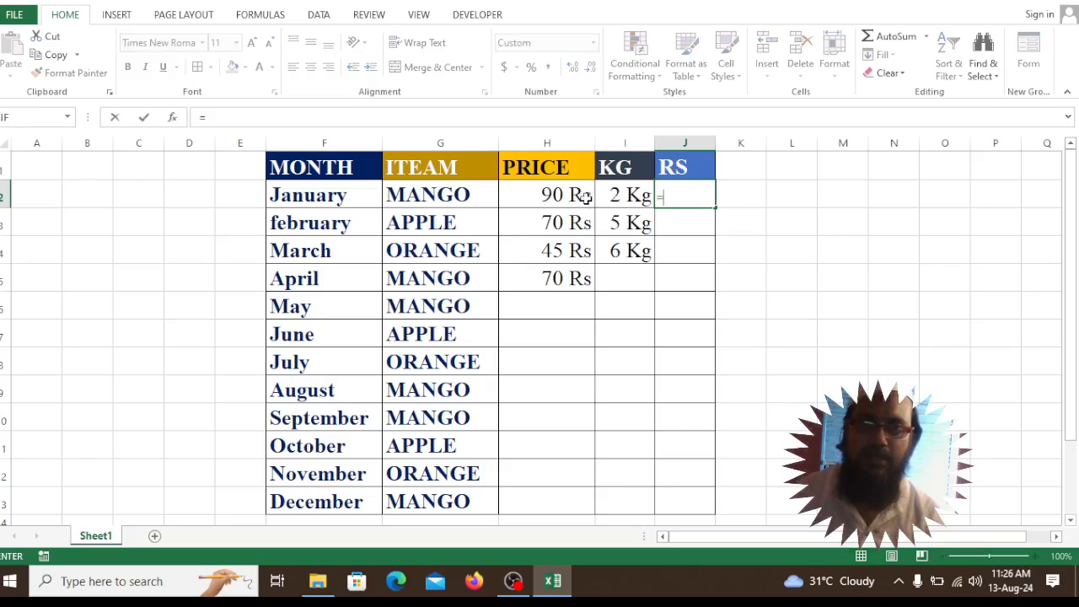
click(584, 197)
text(*)
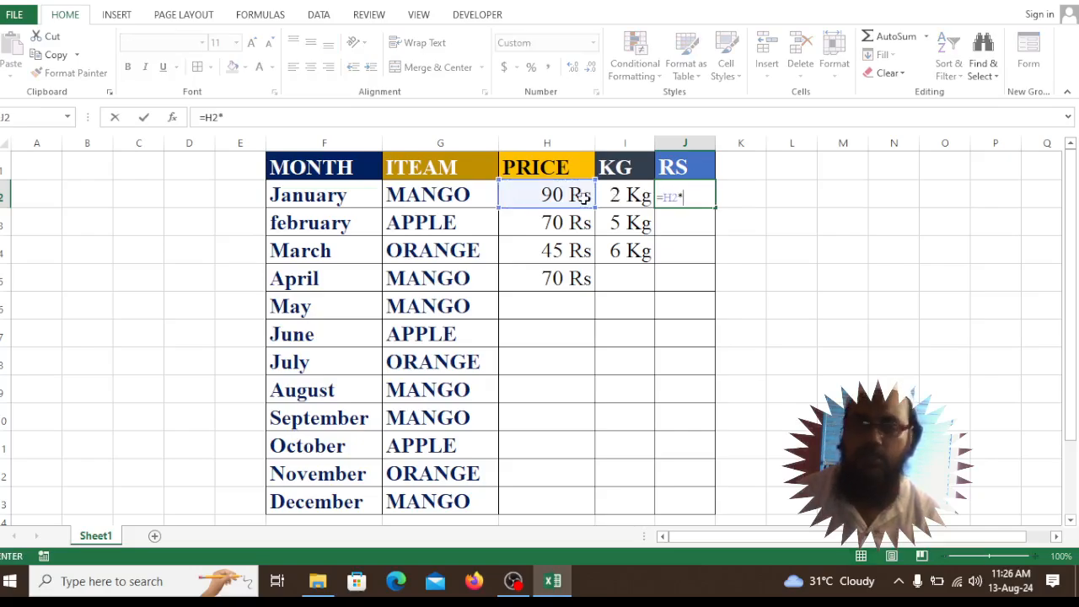
click(613, 197)
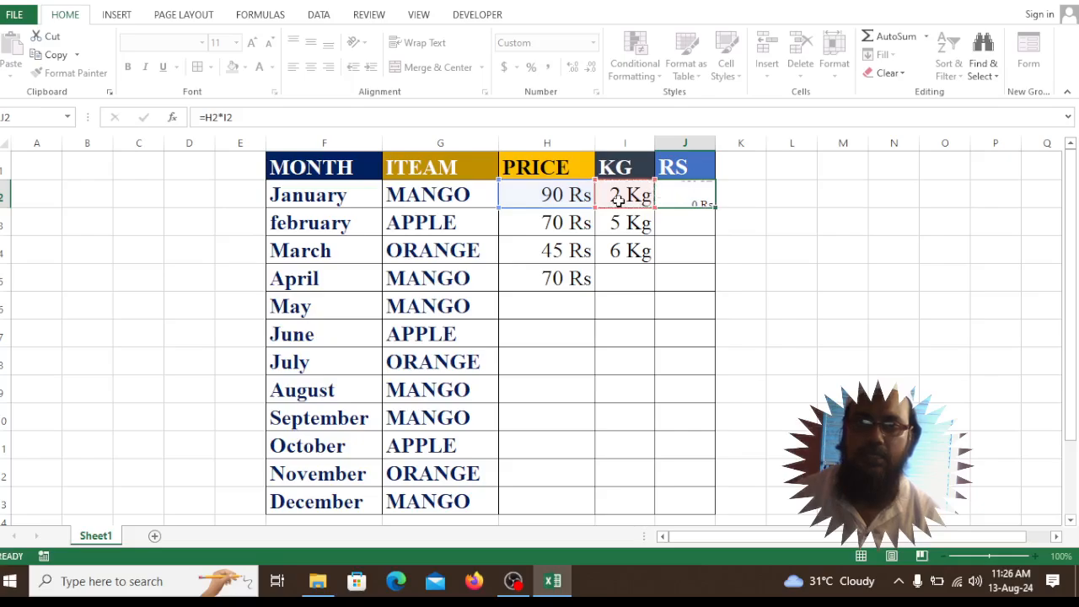
key(Return)
click(687, 198)
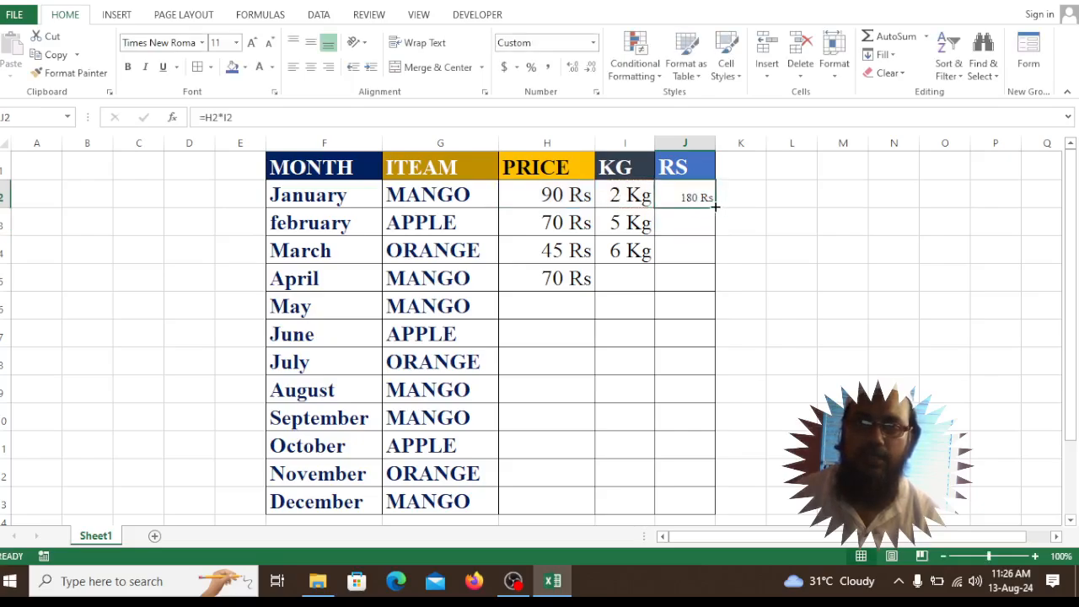
drag(715, 207, 723, 506)
Enter 6 as the April quantity in the KG column
click(617, 279)
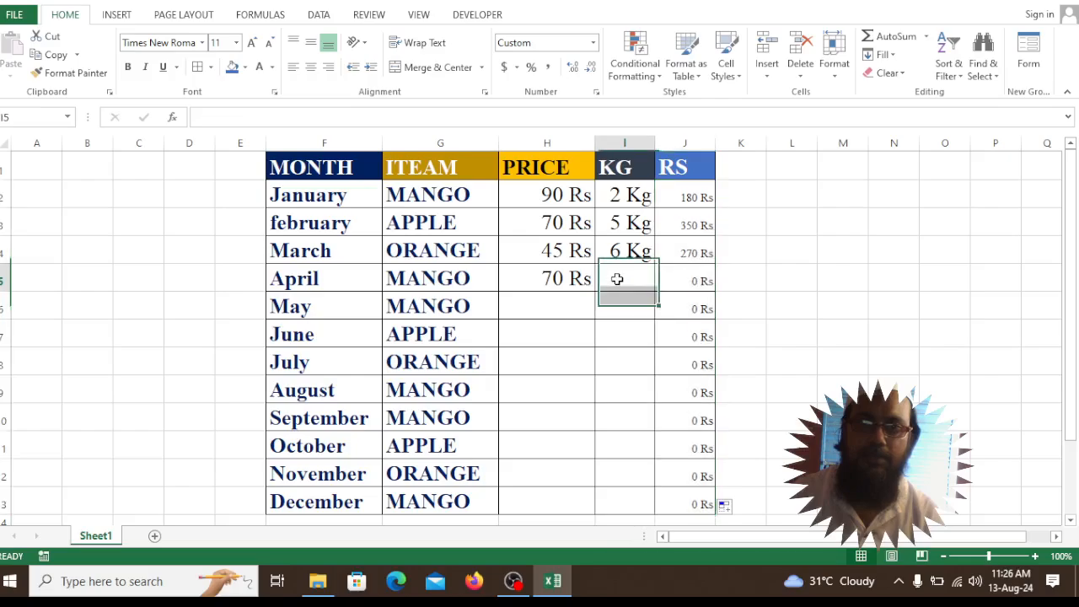
text(6)
key(Return)
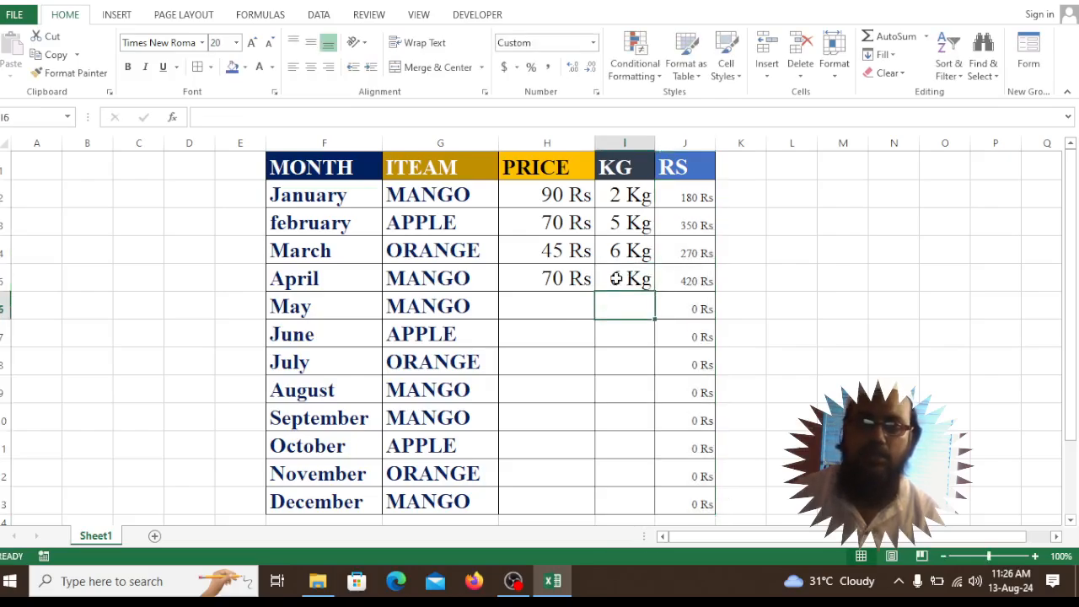
Format the RS amounts in J2:J13 in bold at font size 16
drag(689, 203, 691, 501)
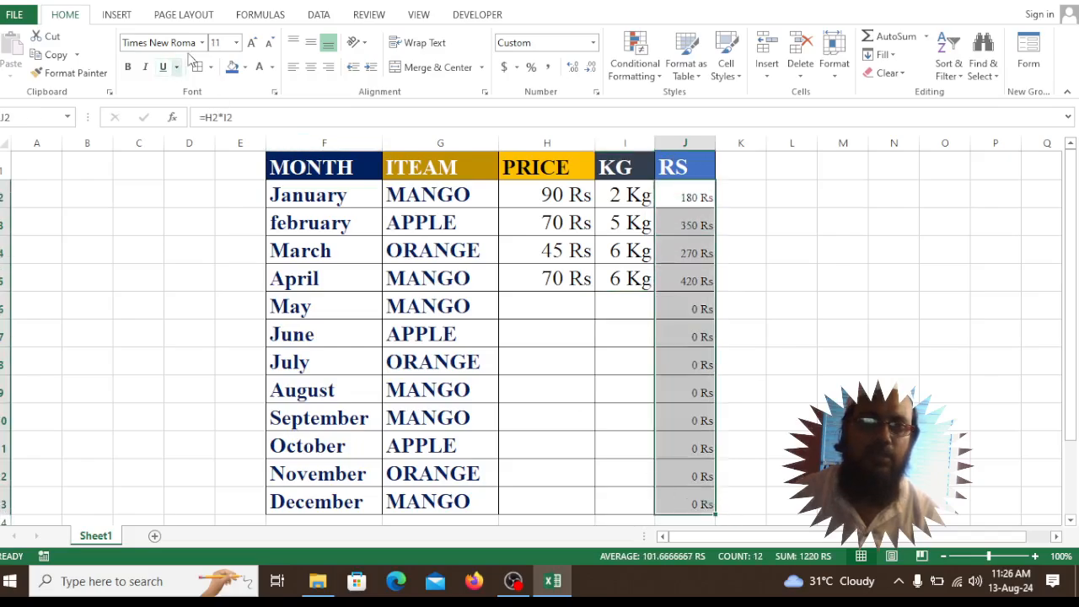
click(252, 42)
click(252, 43)
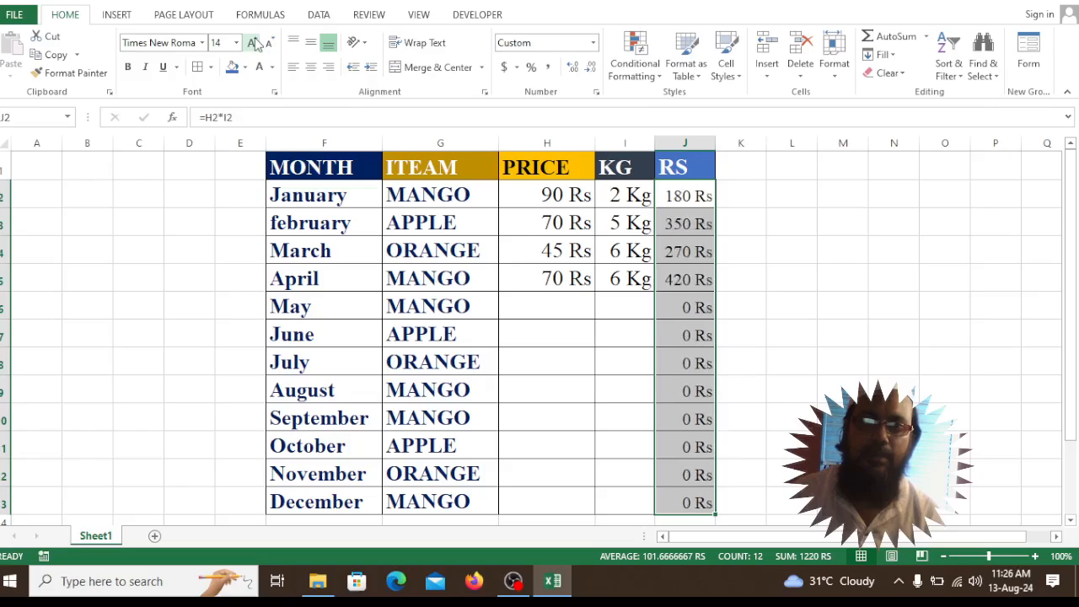
click(252, 42)
click(128, 68)
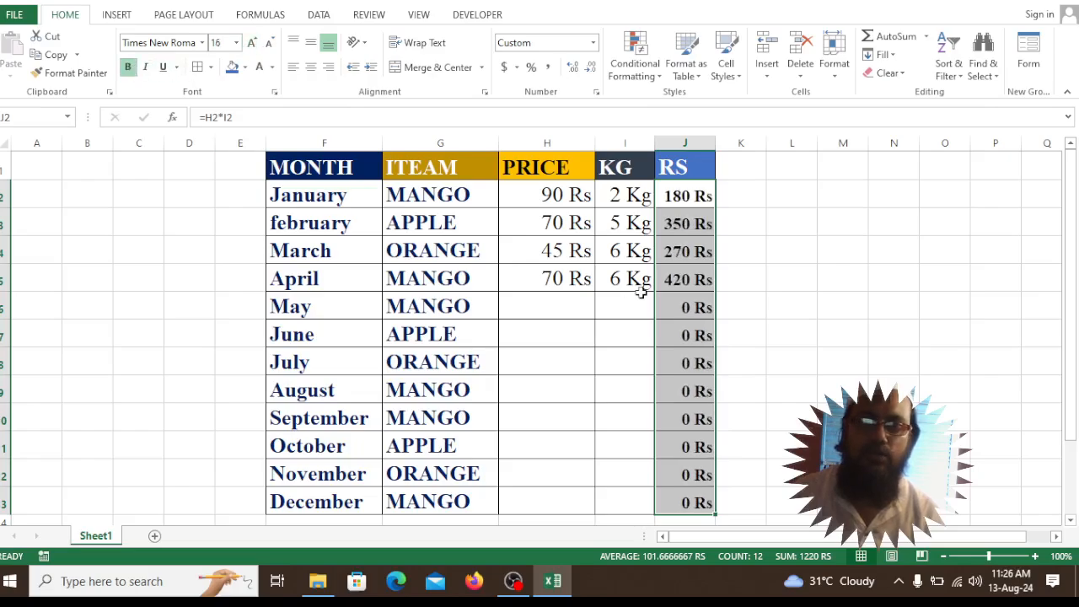
Enter a price of 80 and a quantity of 5 in the May row
click(652, 297)
click(580, 307)
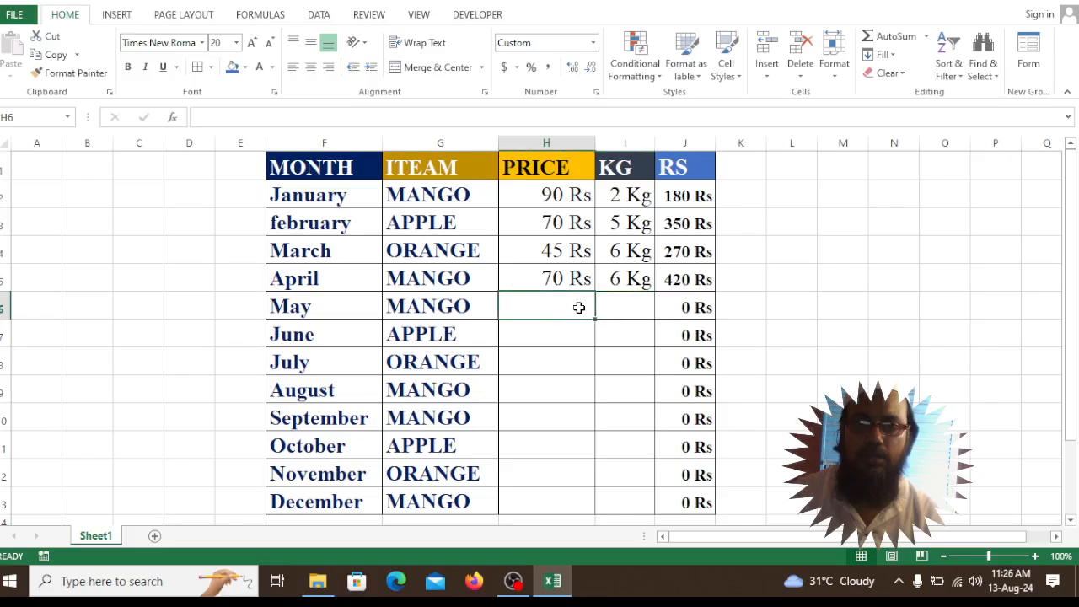
text(80)
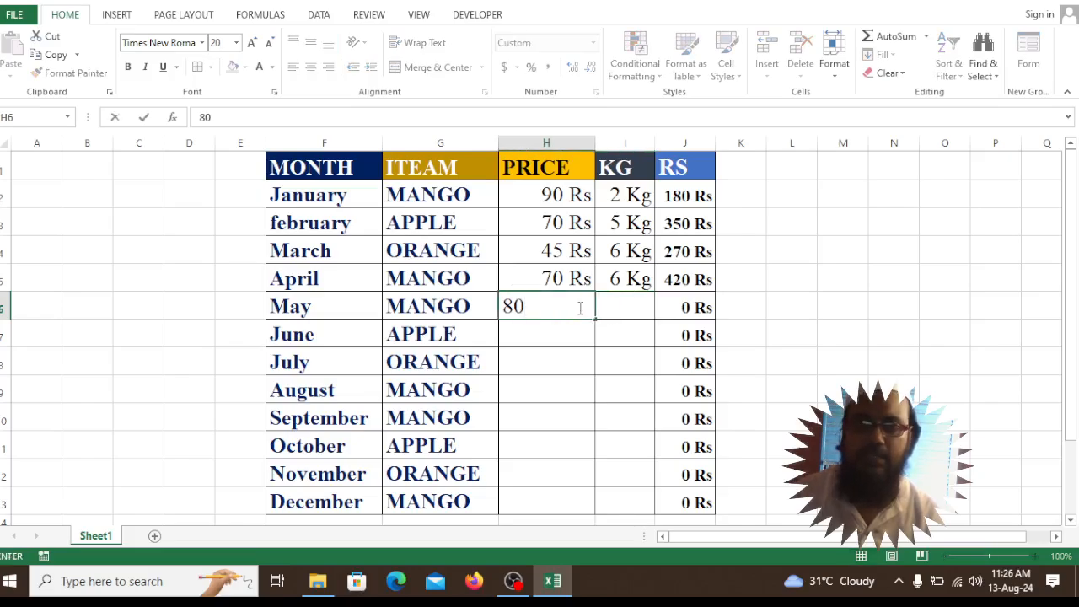
key(Return)
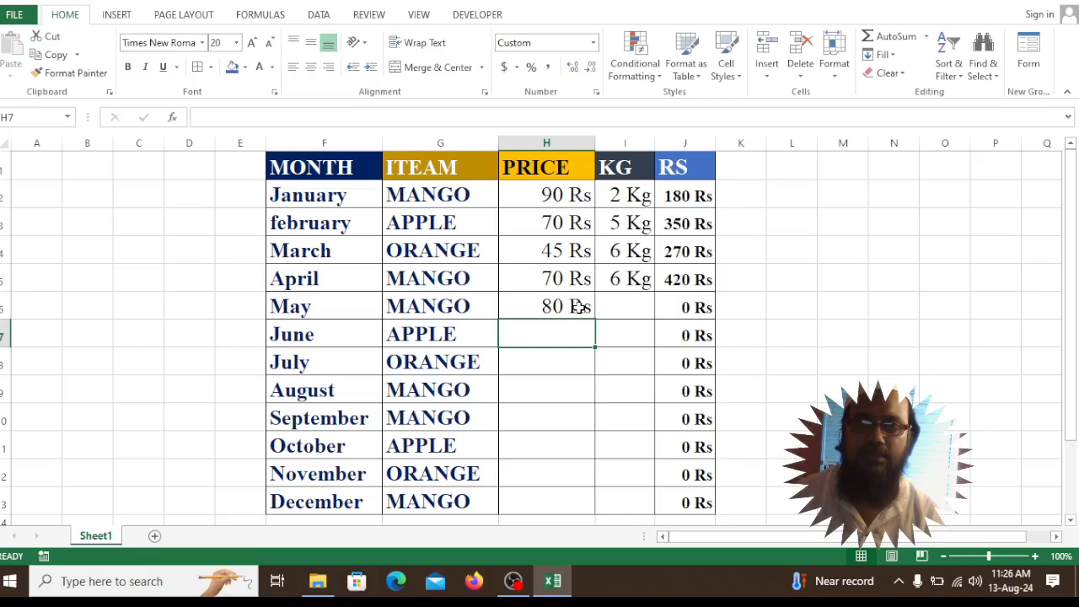
click(625, 307)
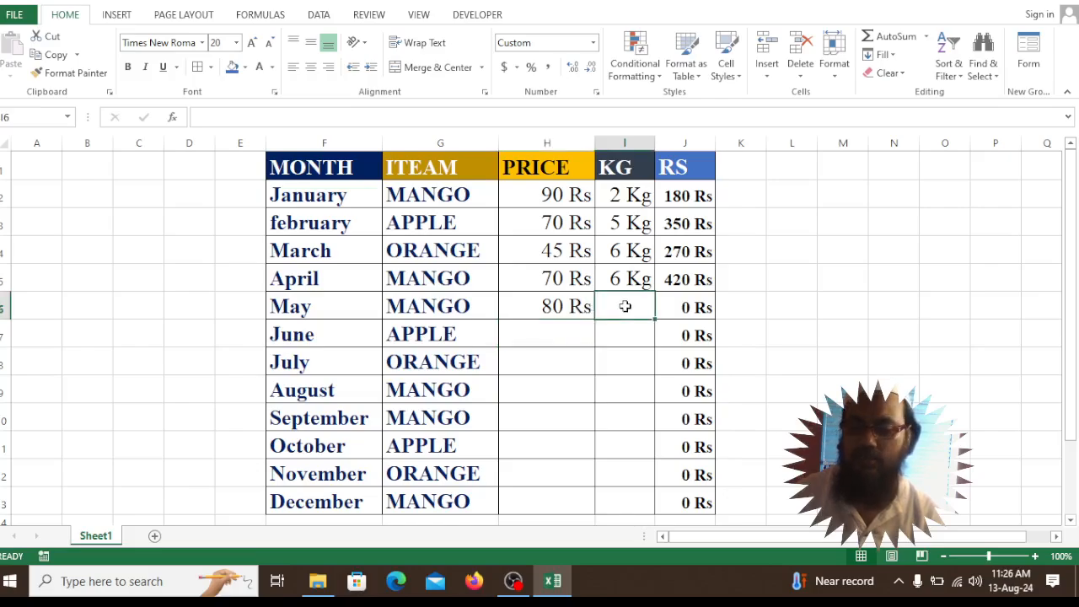
text(5)
key(Return)
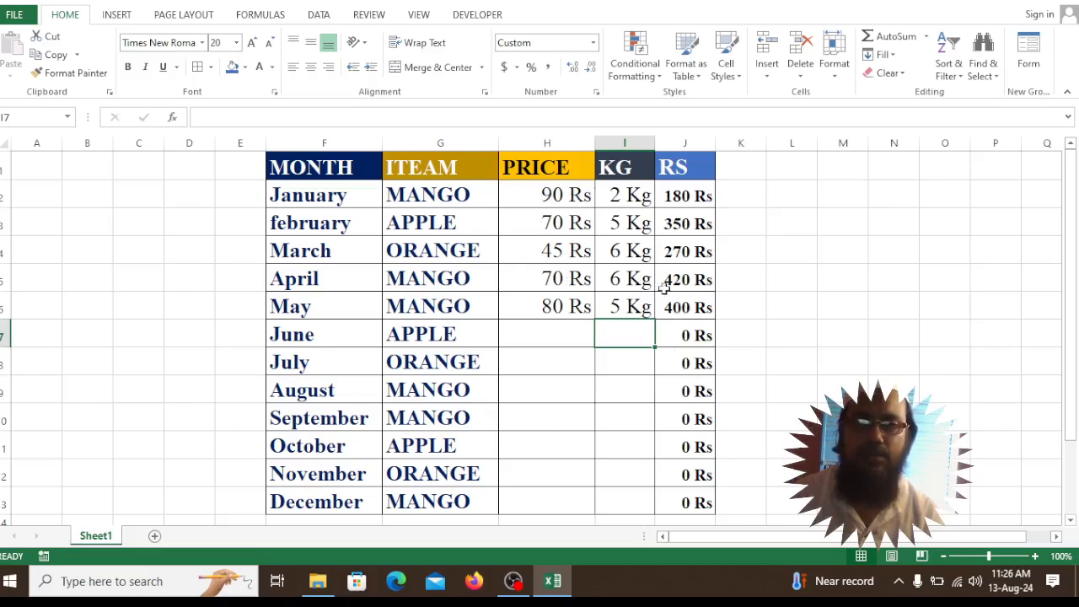
Clear all PRICE, KG and RS entries from January to December, range H2:J13
click(589, 204)
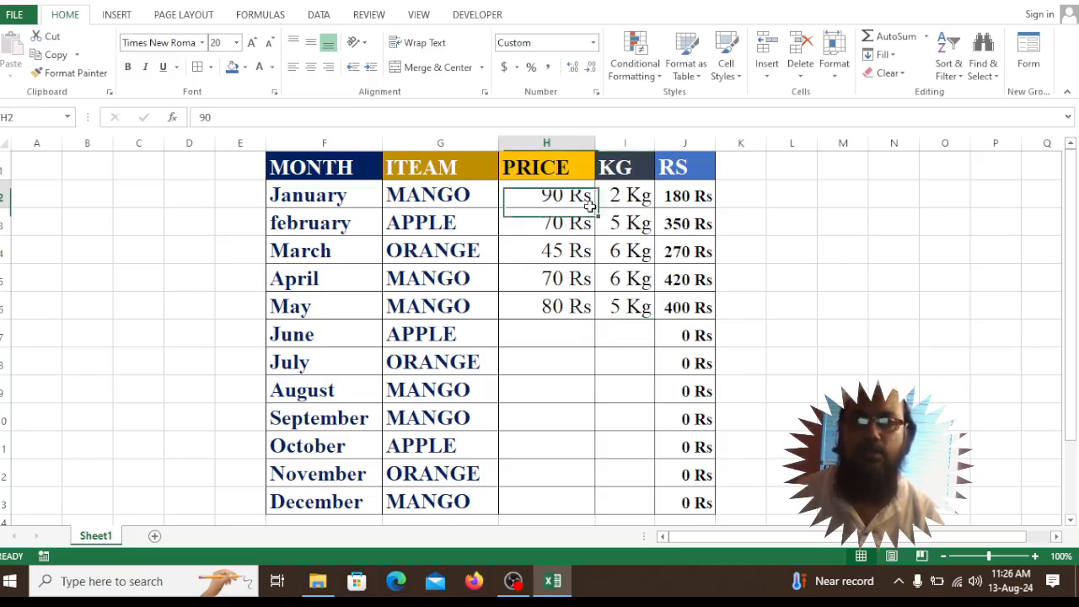
mouse_move(590, 205)
mouse_down()
mouse_move(696, 352)
mouse_move(685, 497)
mouse_up()
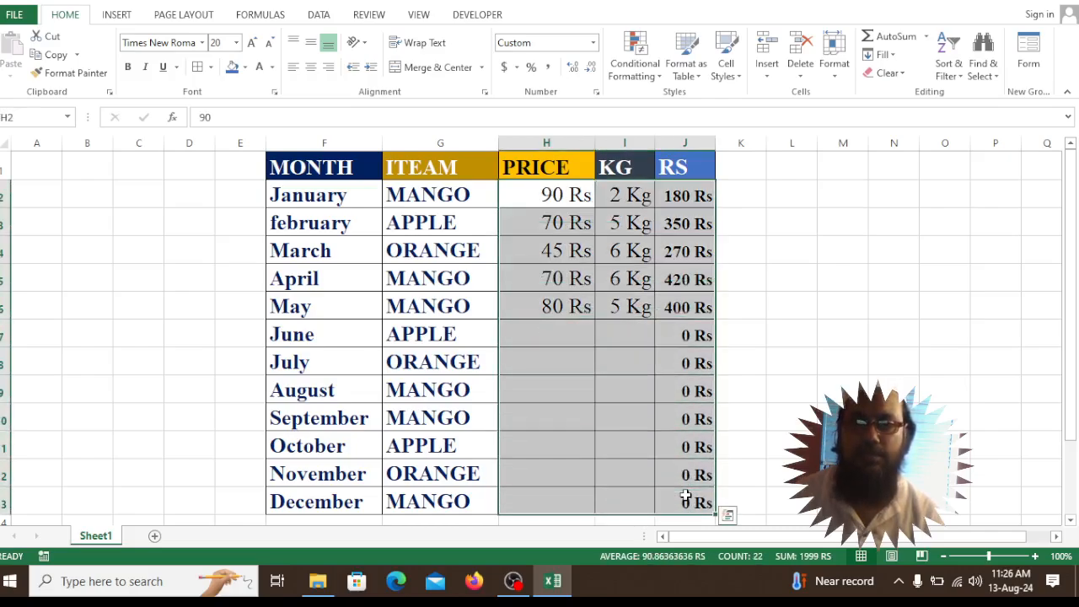
key(Delete)
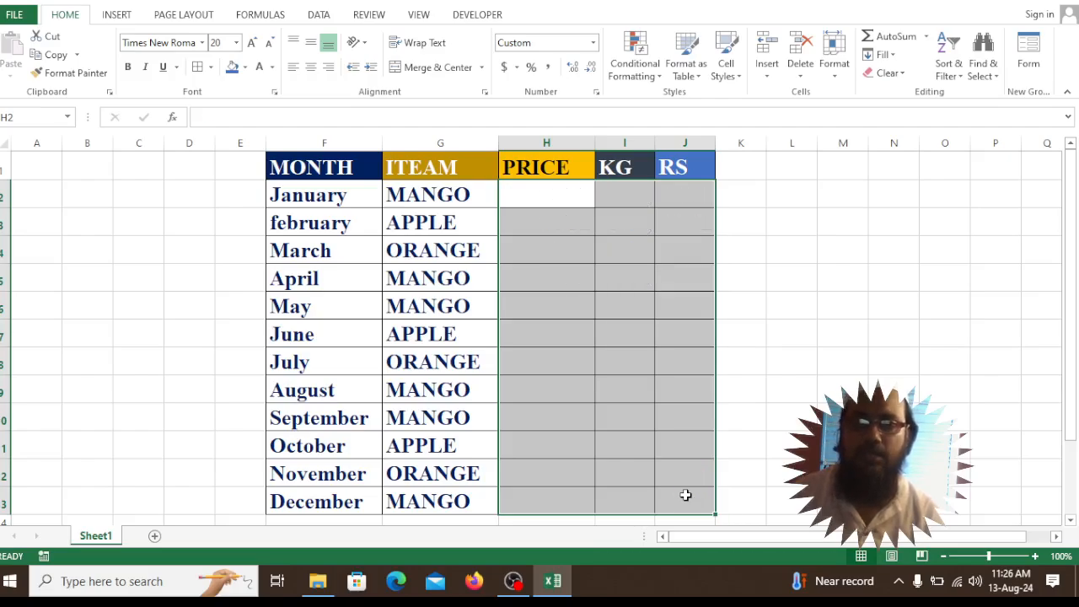
click(776, 268)
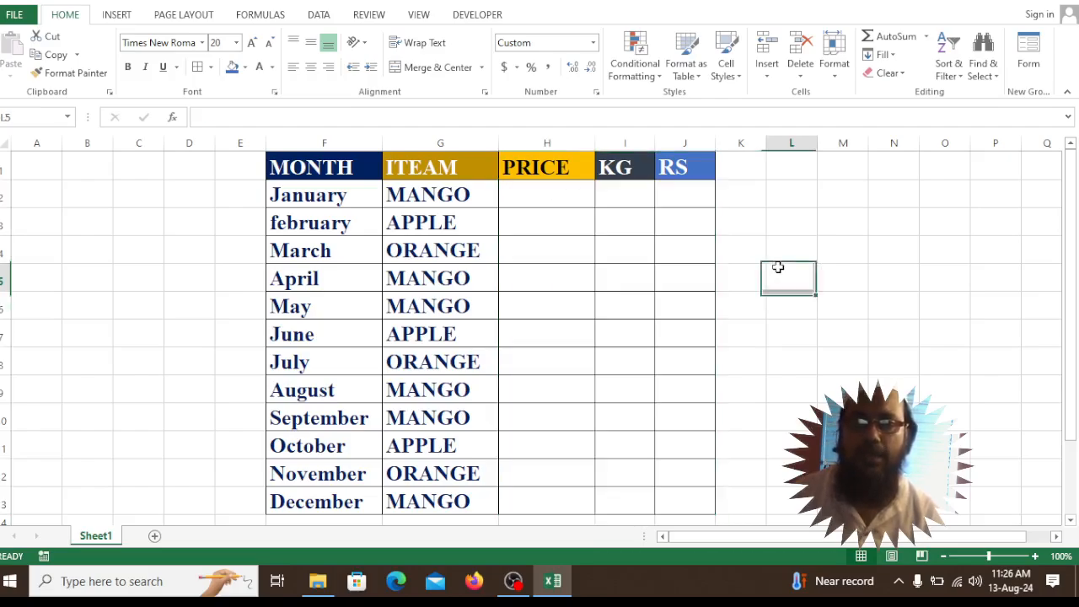
click(539, 196)
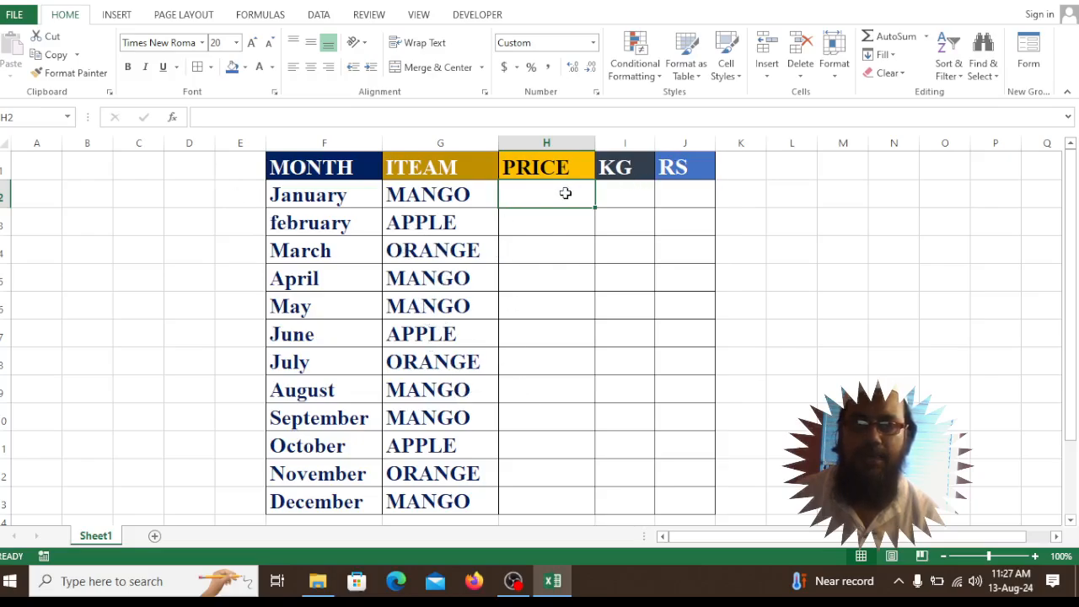
click(638, 190)
click(686, 195)
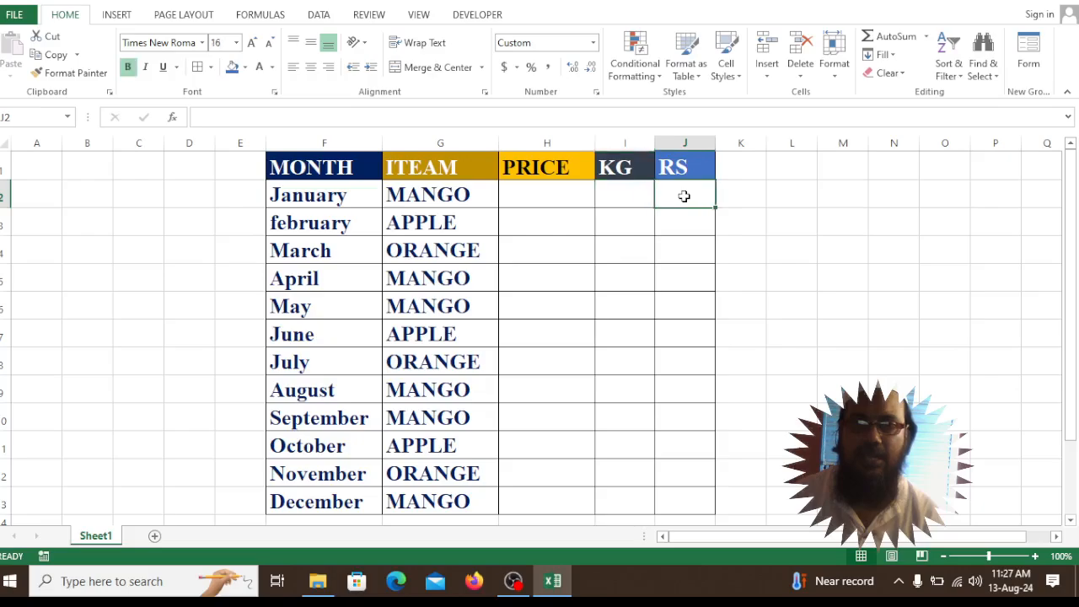
click(555, 194)
click(564, 307)
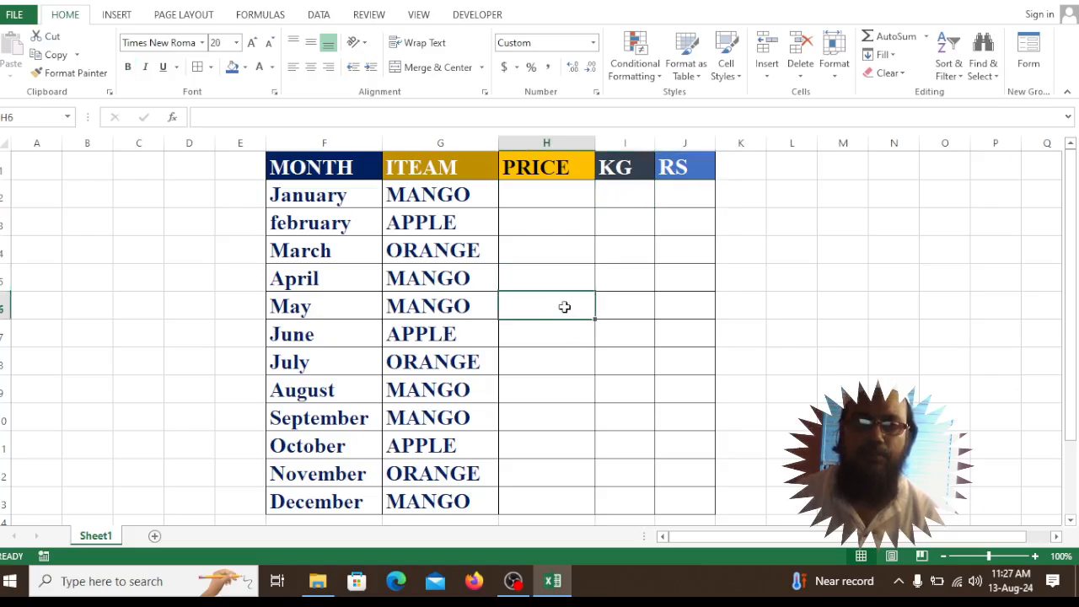
Apply the custom number format General "Rs" to the PRICE cells H2:H13
click(546, 188)
drag(546, 188, 545, 506)
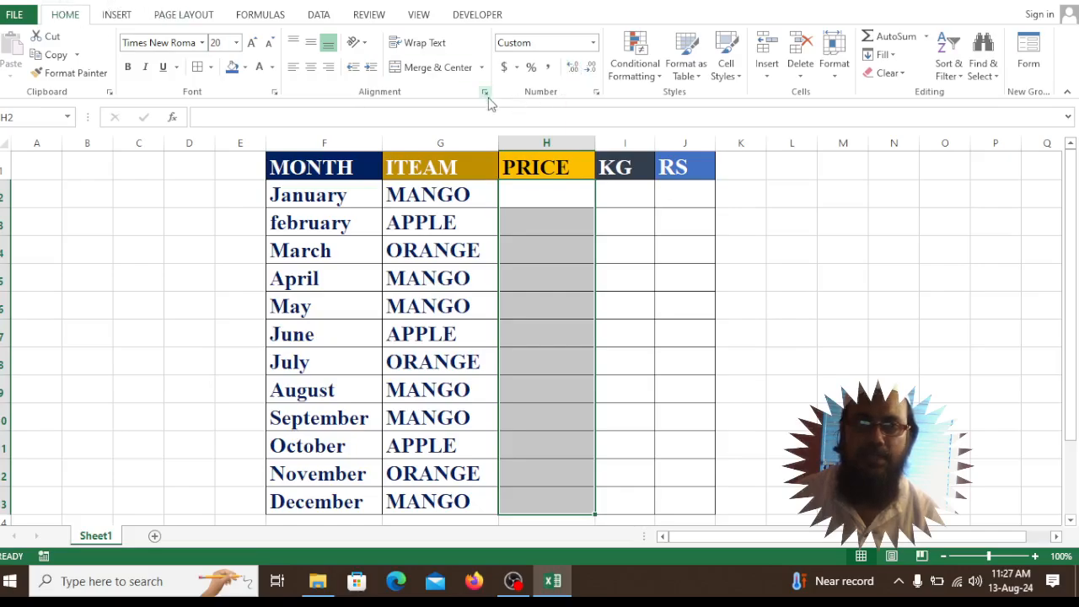
click(596, 94)
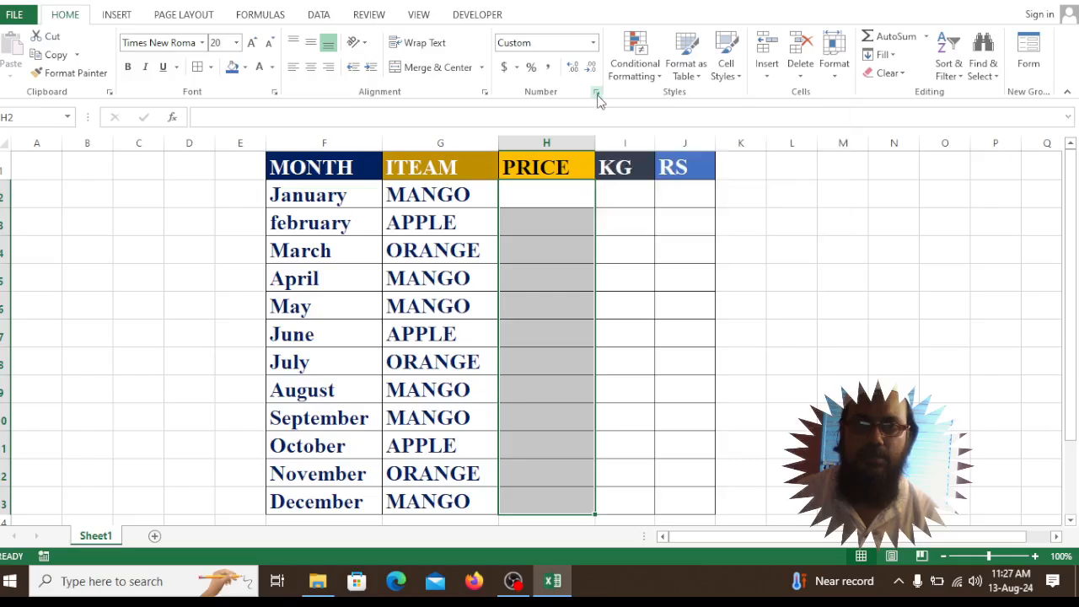
drag(603, 116, 480, 137)
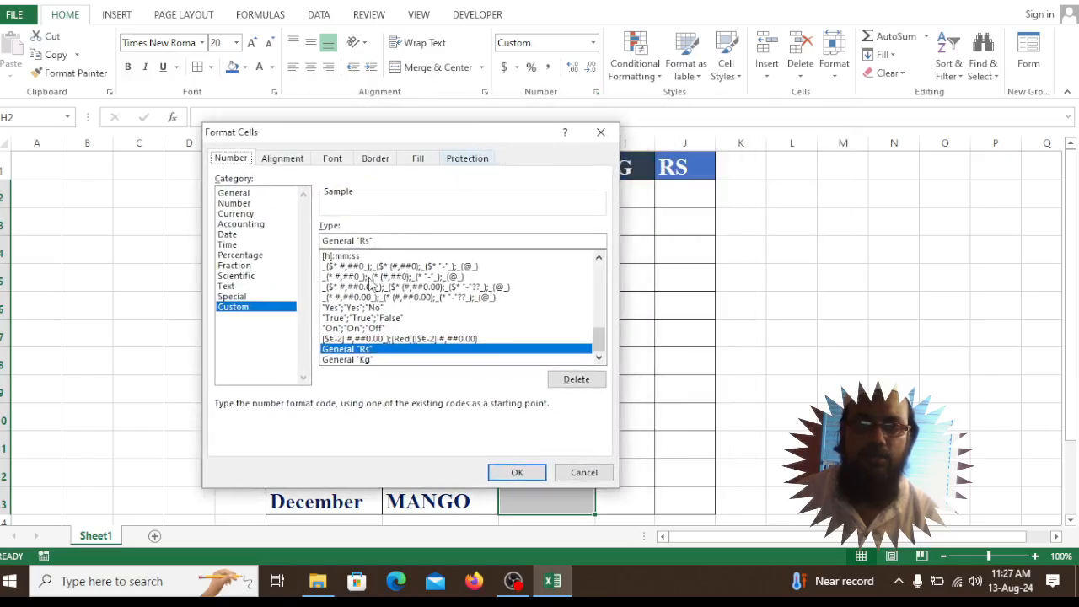
click(246, 194)
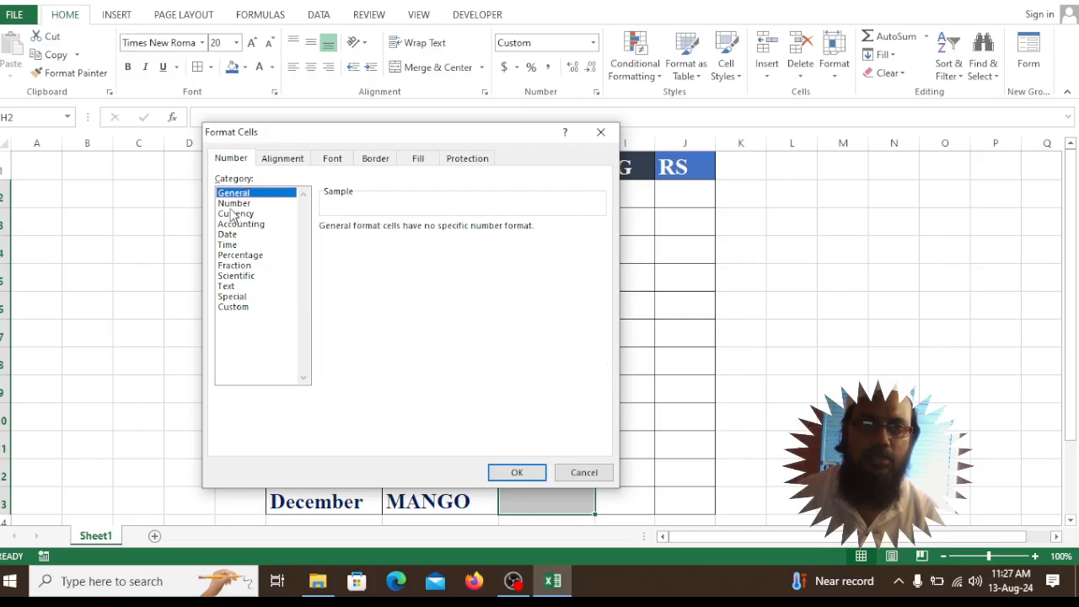
click(233, 308)
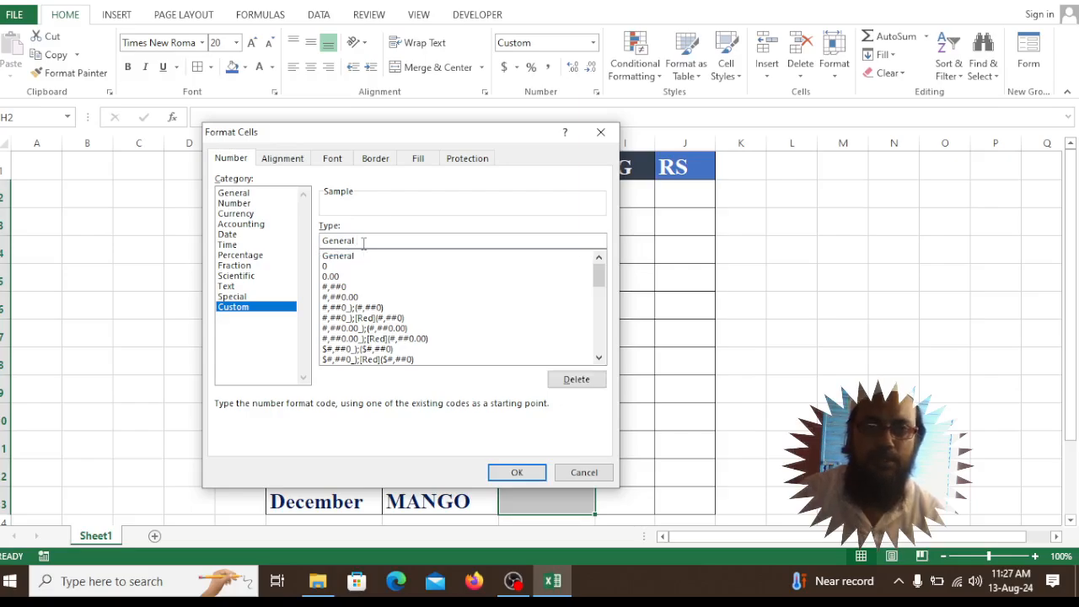
drag(431, 140, 321, 121)
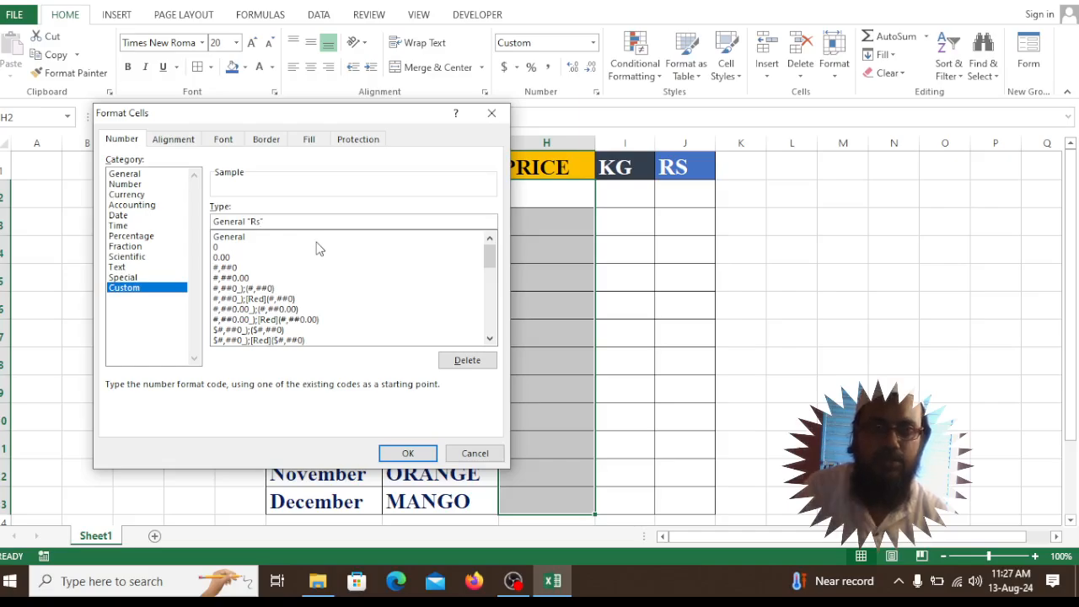
click(408, 456)
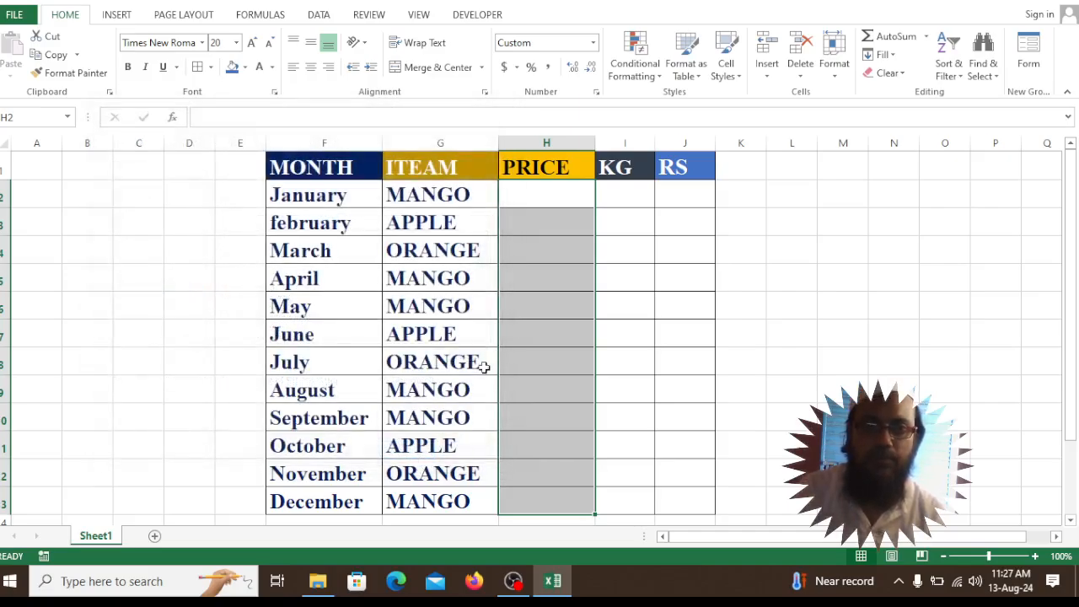
Enter the prices 90, 70 and 45 for January, February and March in the PRICE column
click(567, 204)
text(90)
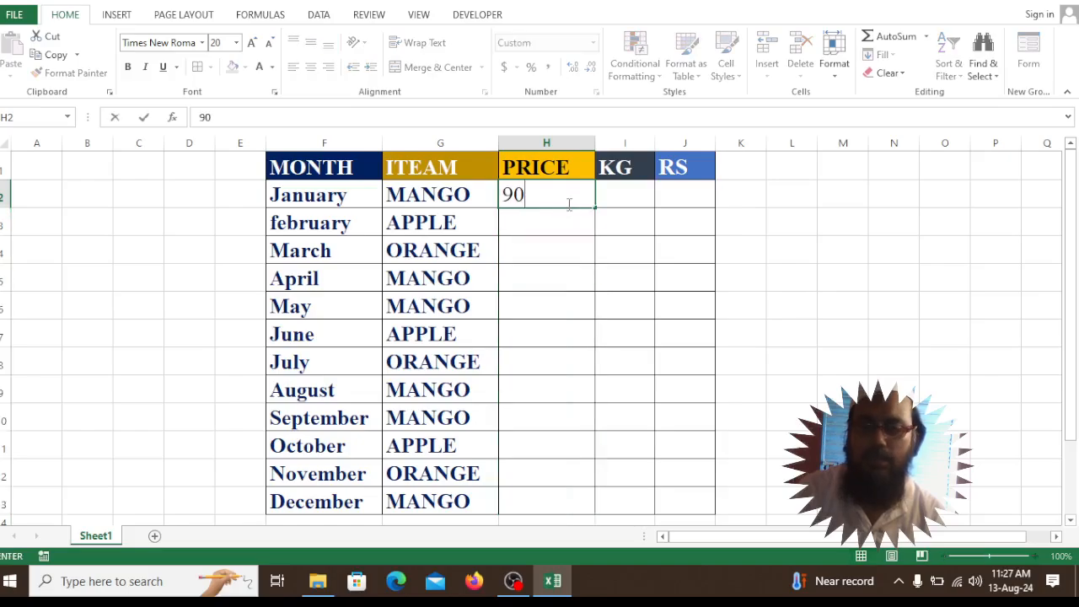
key(Return)
text(70)
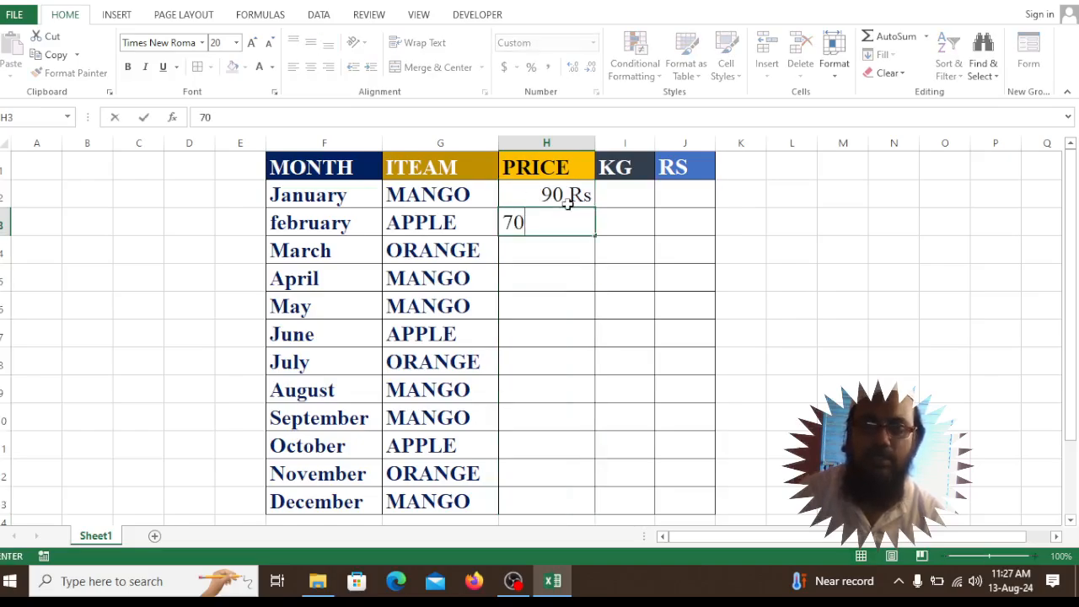
key(Return)
text(45)
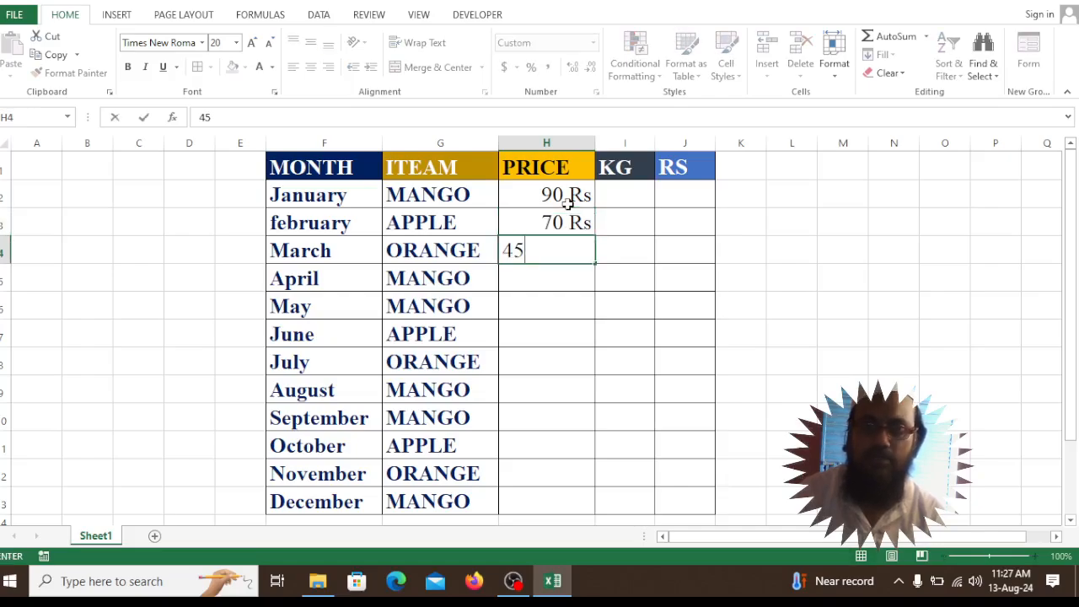
key(Return)
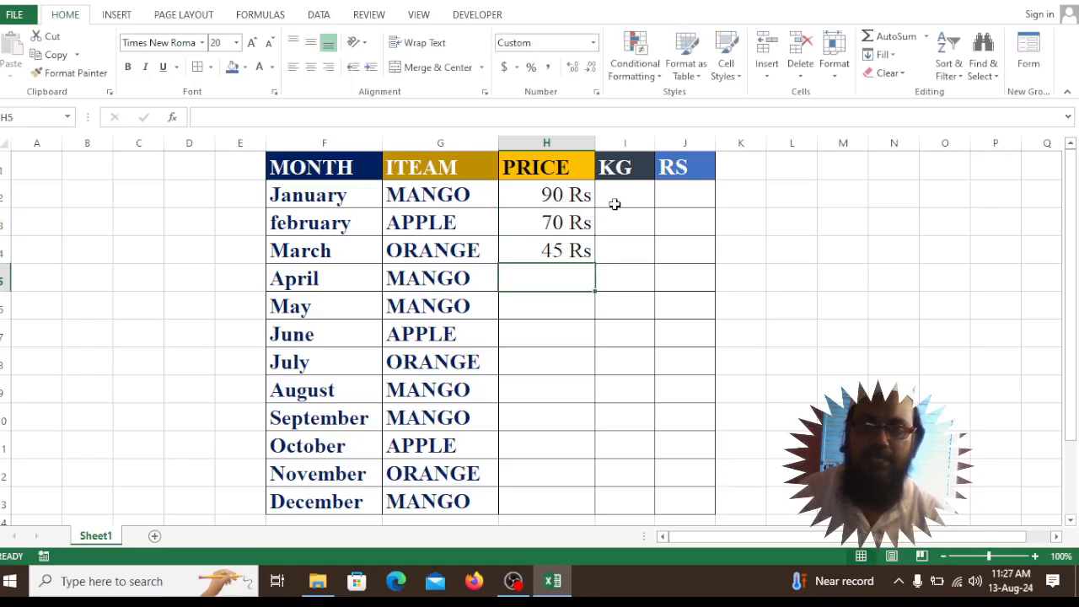
Apply the custom number format General "Kg" to the KG cells I2:I13
click(618, 199)
drag(622, 195, 624, 504)
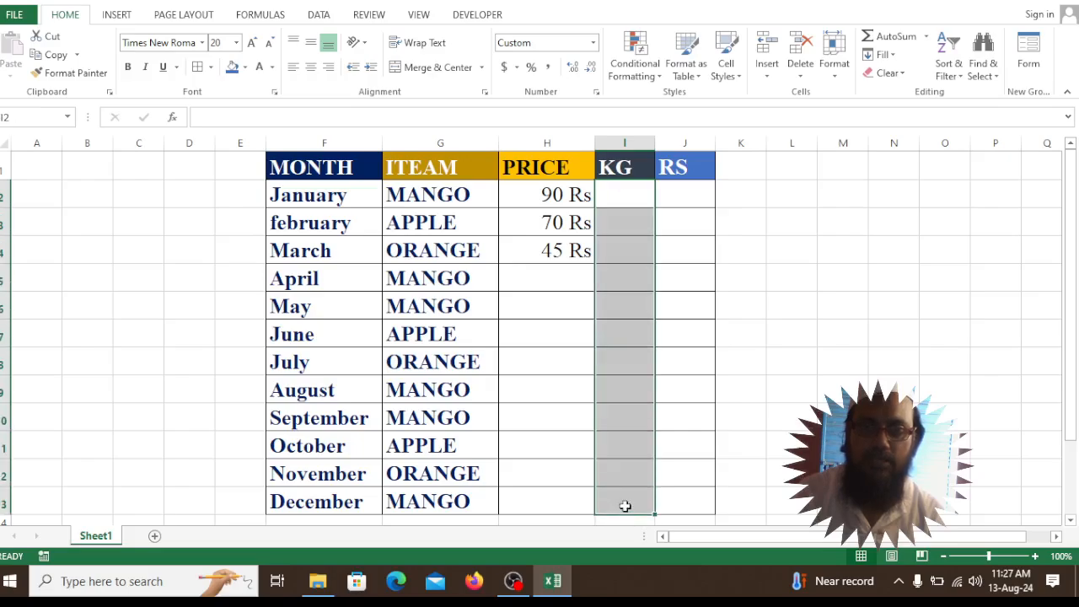
click(596, 93)
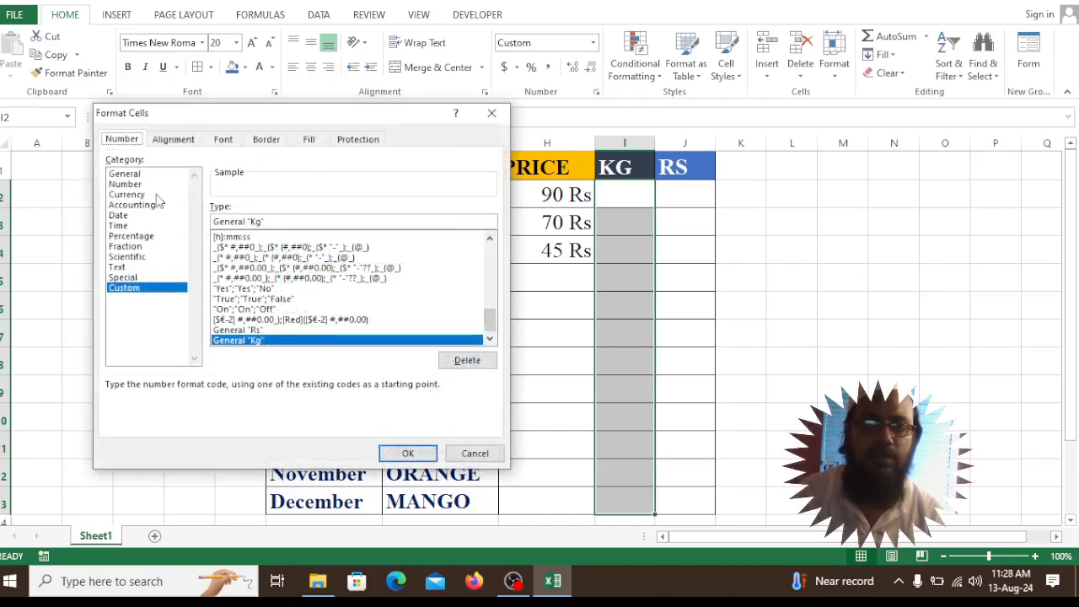
click(138, 176)
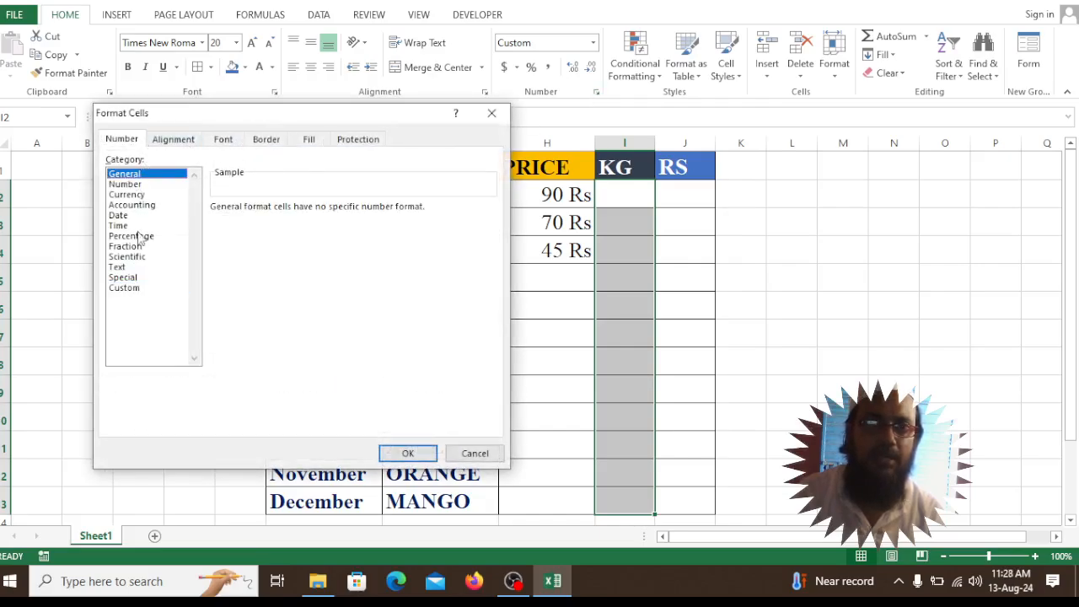
click(135, 290)
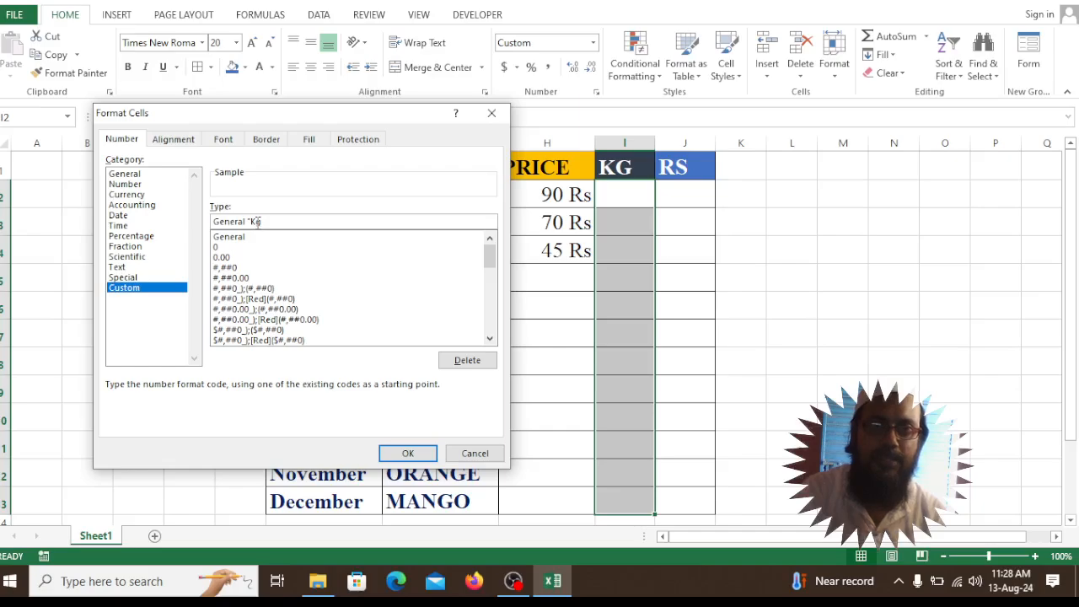
text("Kg")
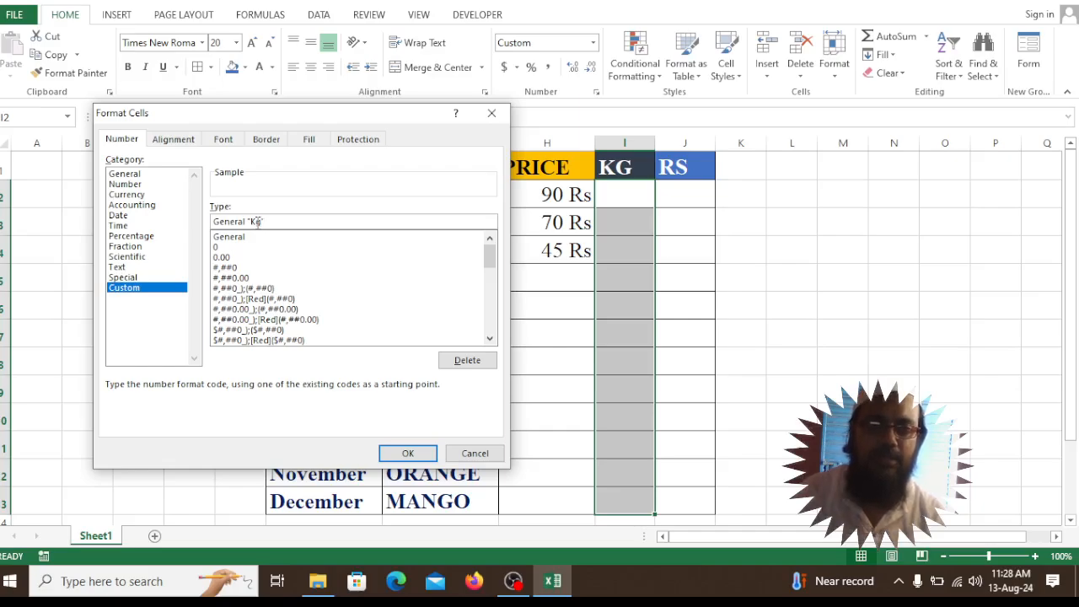
click(408, 454)
Enter the quantities 6, 5, 3 and 2 for January to April in the KG column
click(622, 203)
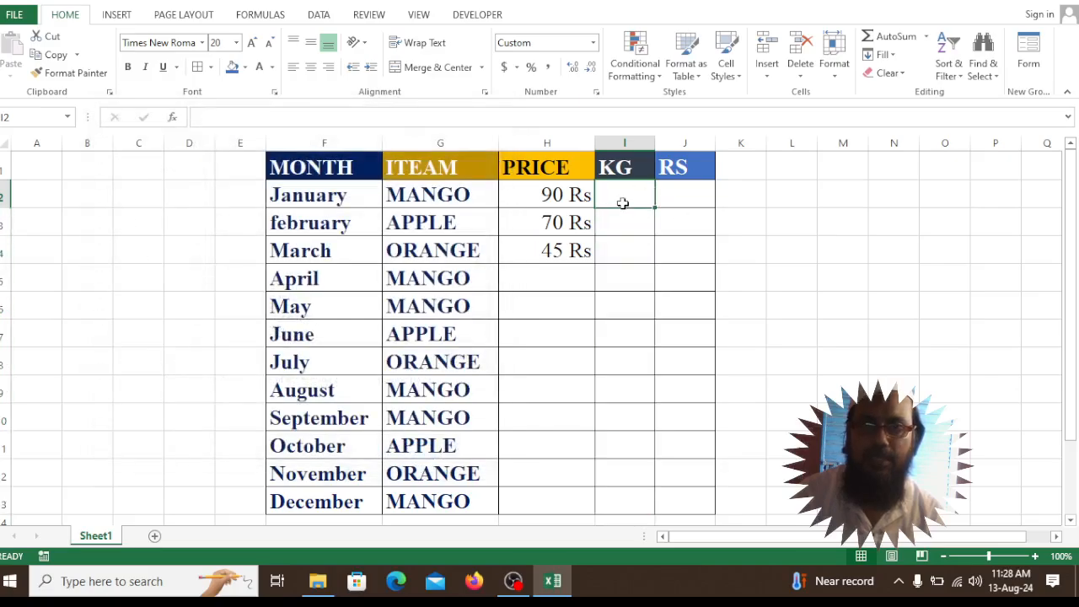
text(6)
key(Return)
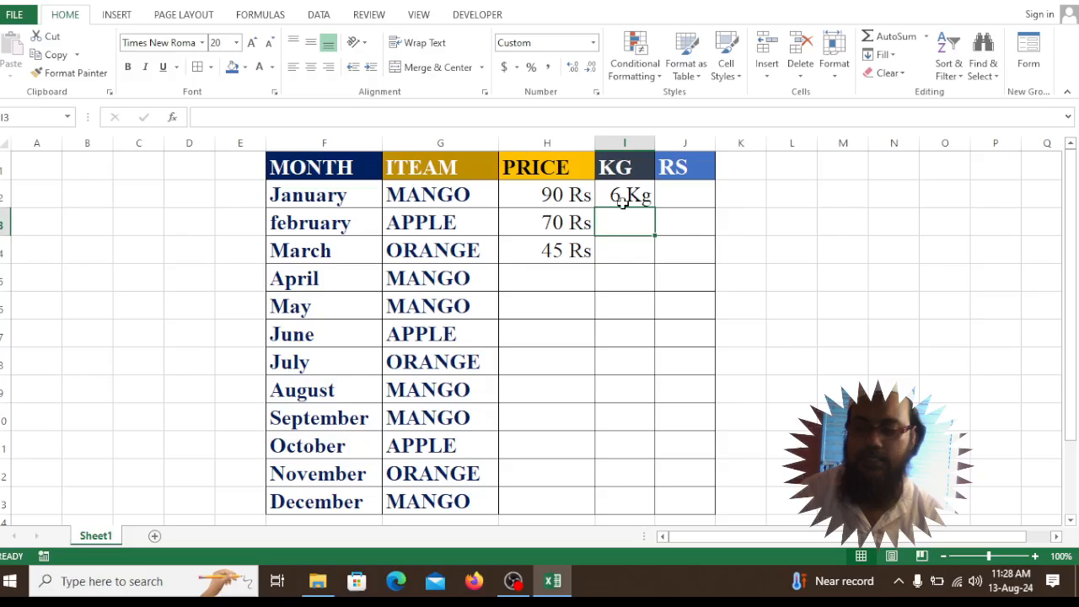
text(5)
key(Return)
text(3)
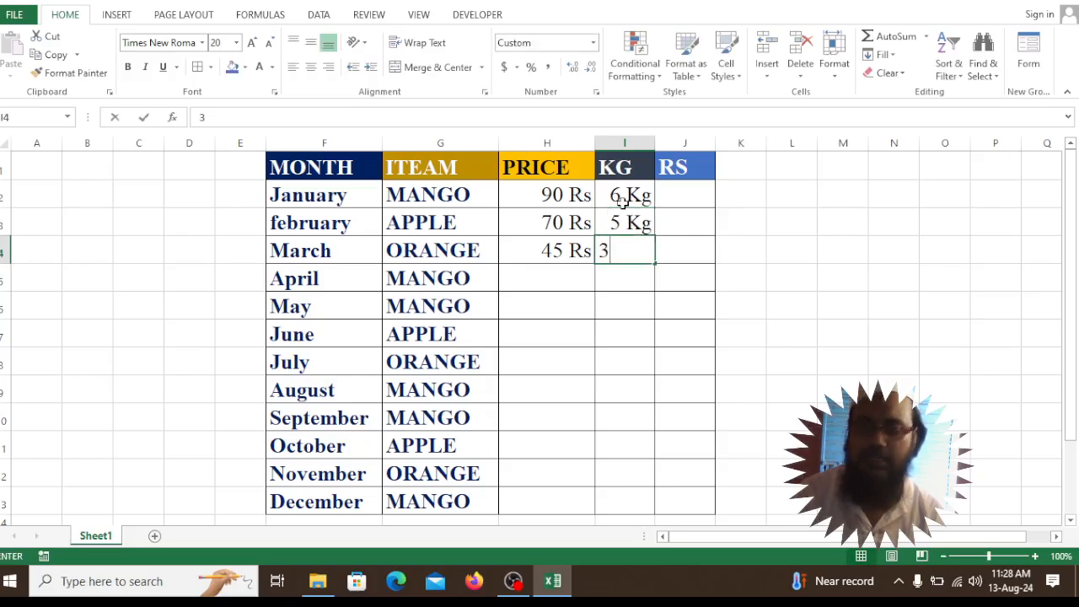
key(Return)
text(2)
key(Return)
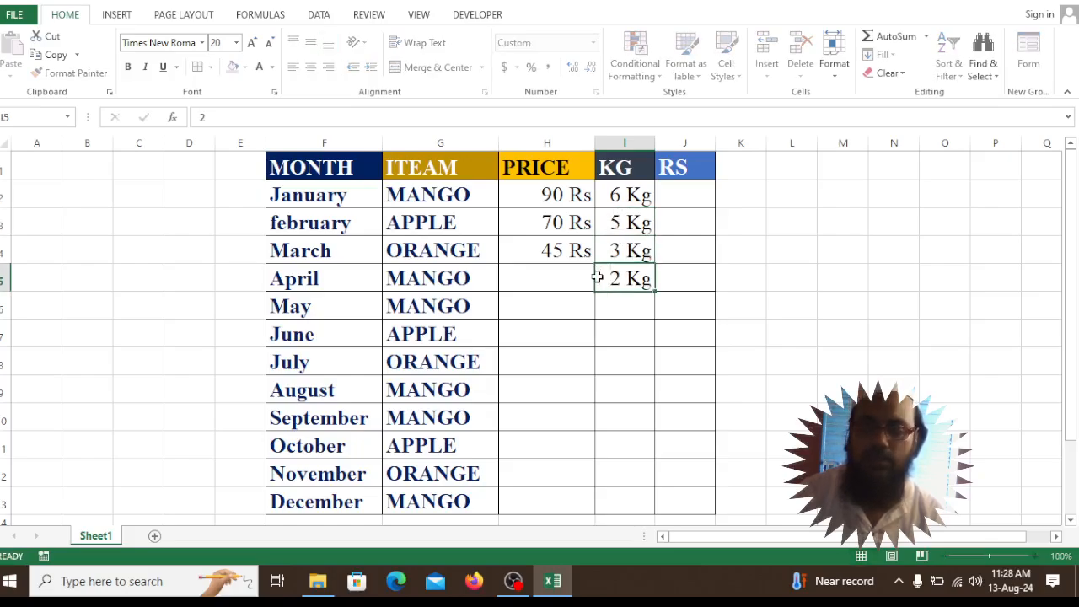
Enter the prices 720, 52 and 60 for April, May and June in the PRICE column
click(580, 279)
text(720)
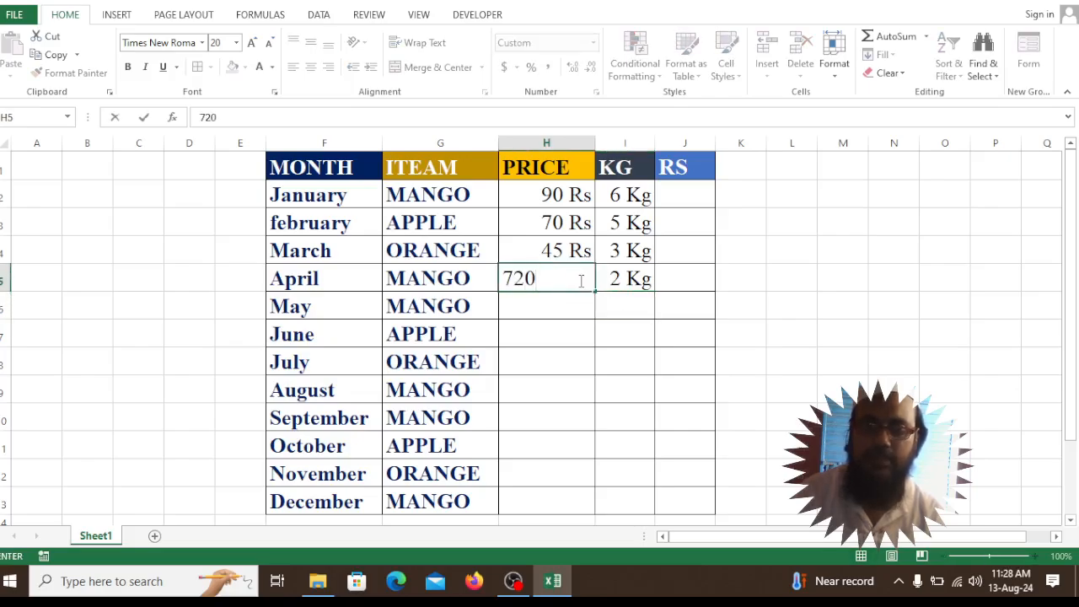
key(Return)
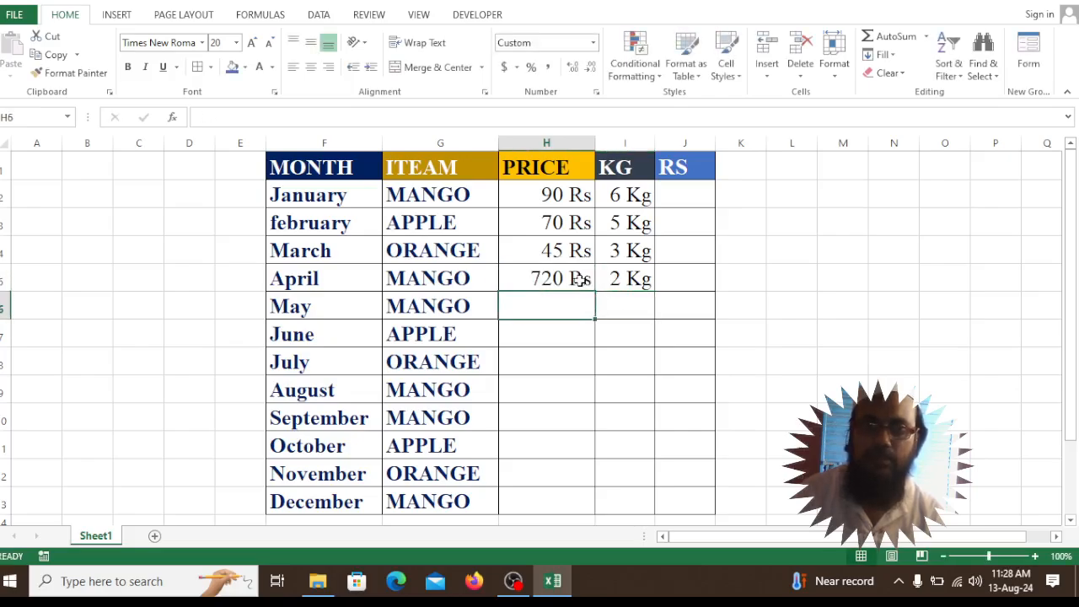
text(52)
key(Return)
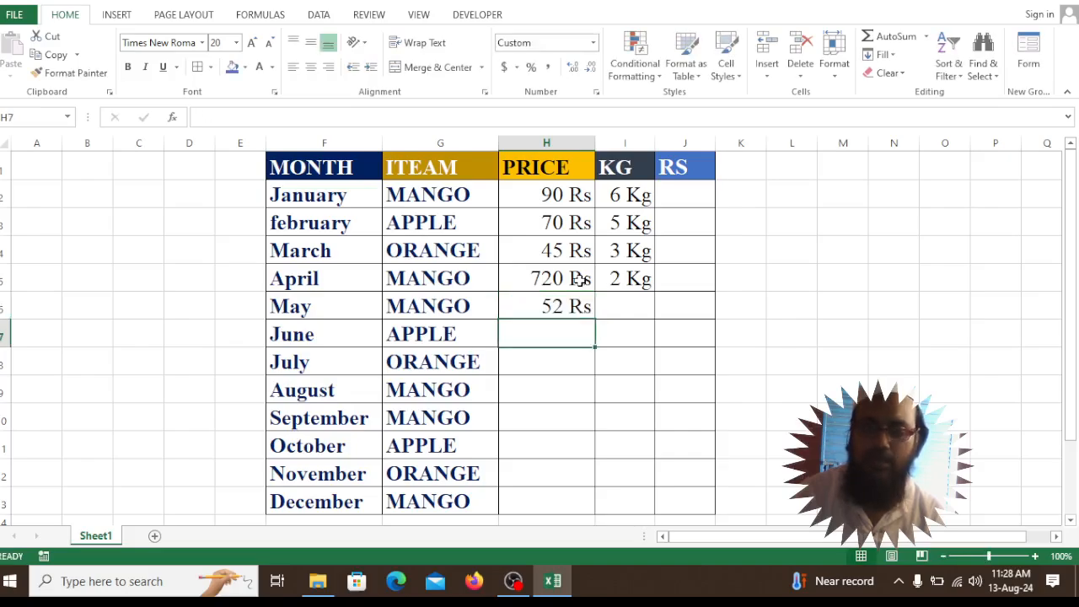
text(60)
key(Return)
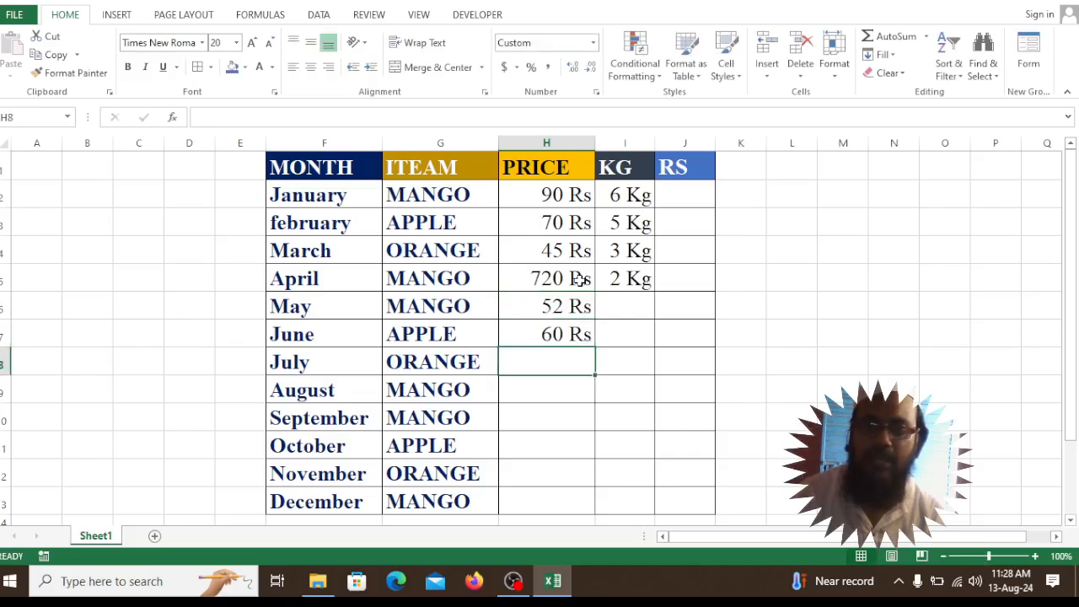
Enter 23 as the May quantity in the KG column
click(632, 299)
text(23)
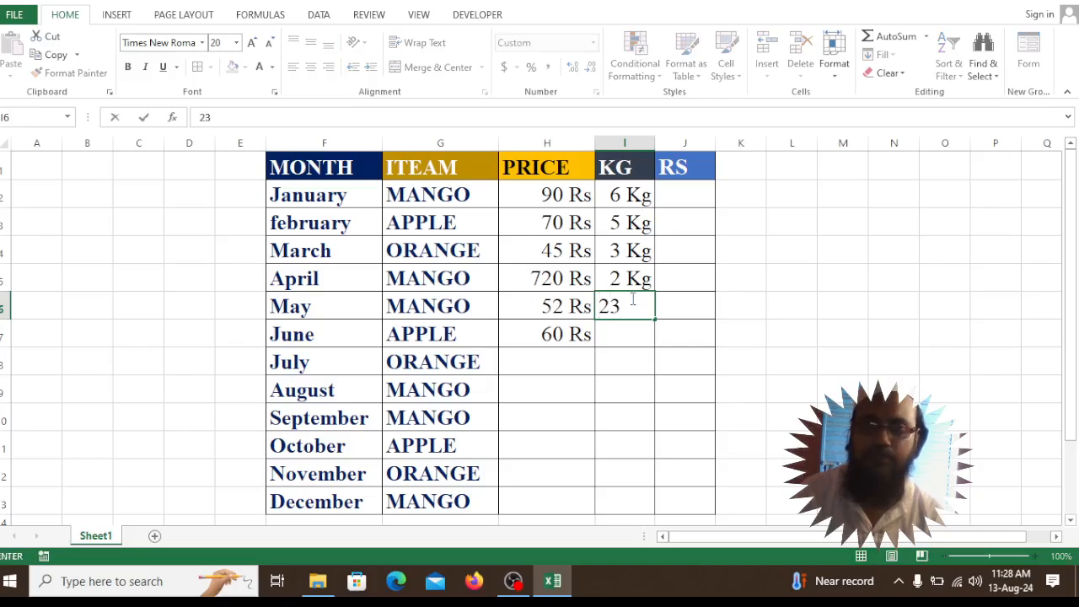
key(Return)
Calculate the January amount in J2 by multiplying price by quantity with the formula =H2*I2
click(670, 189)
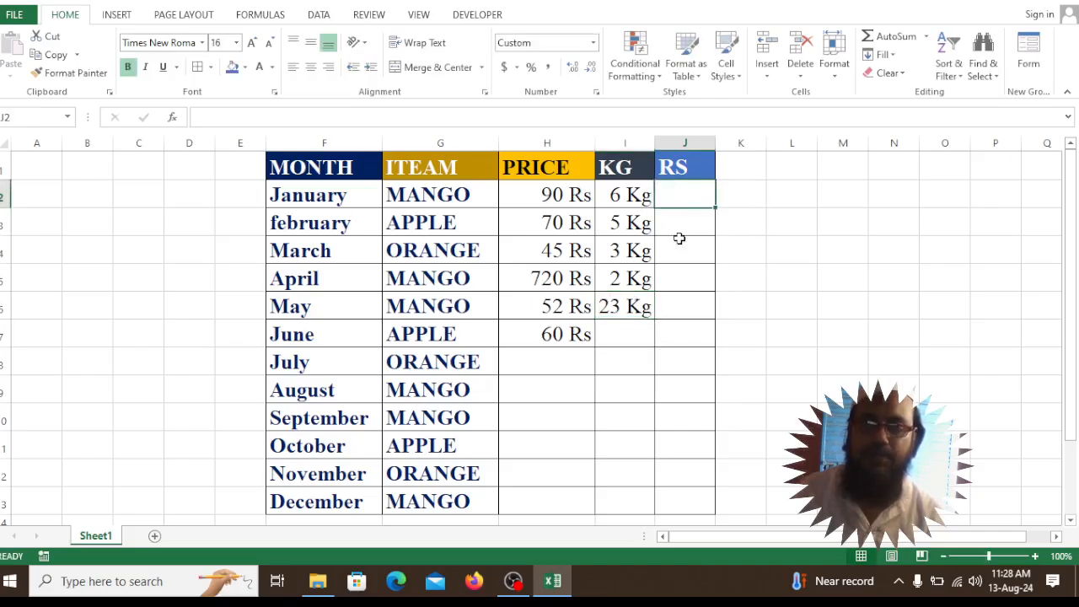
text(=)
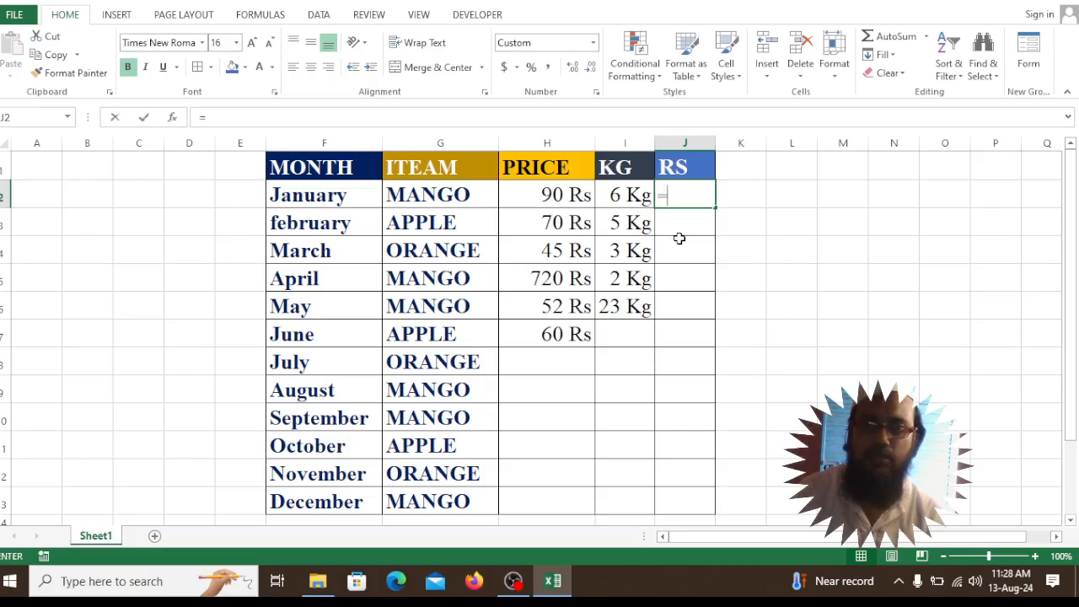
click(552, 193)
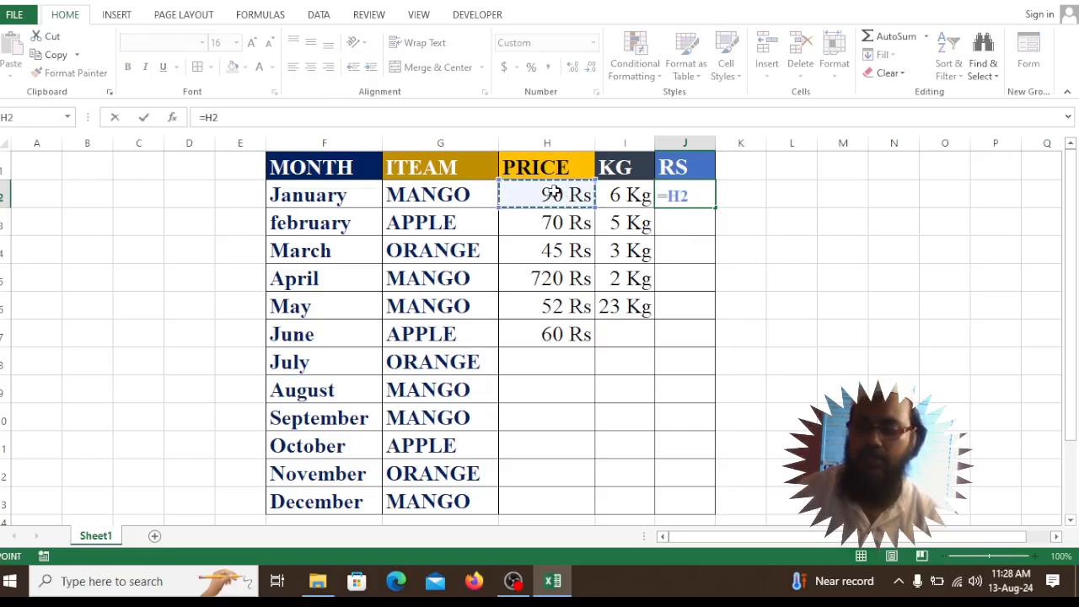
text(*)
click(626, 195)
key(Return)
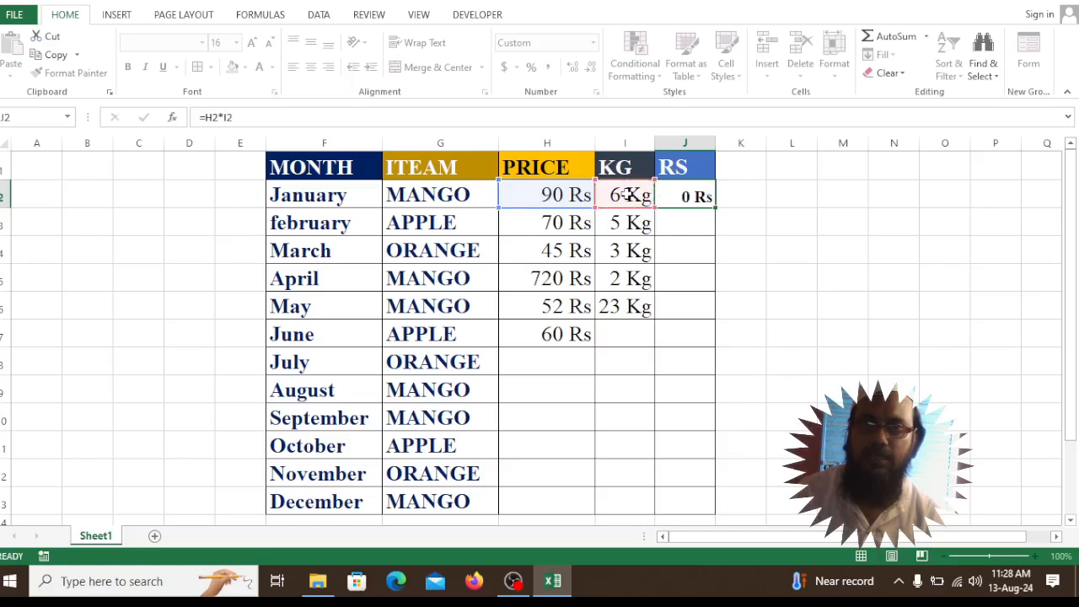
Fill the J2 formula down the RS column to December, J13, and widen column J to 14.14
click(692, 197)
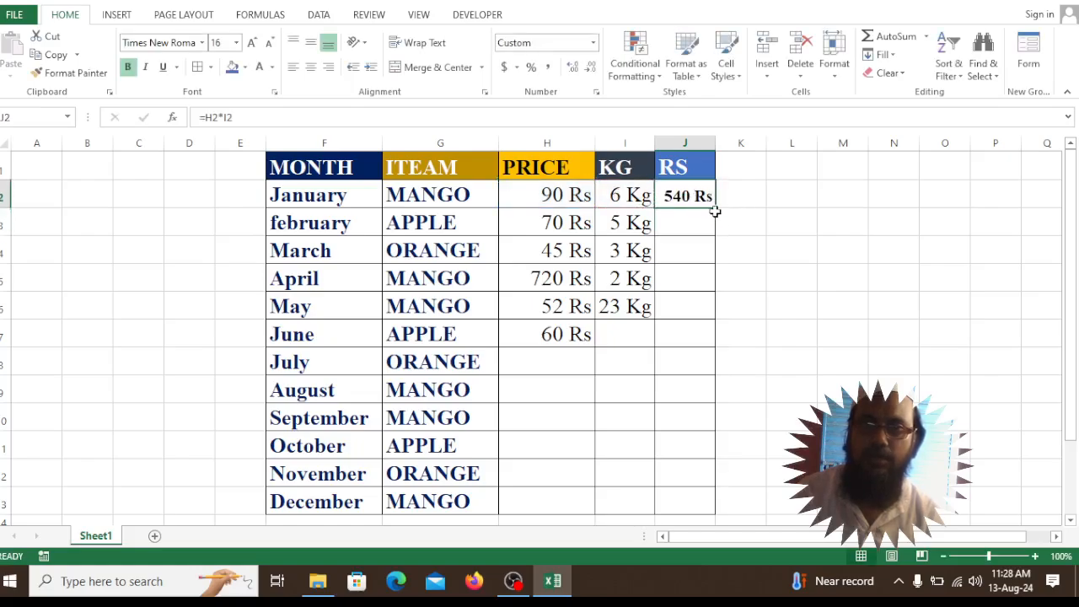
drag(713, 211, 712, 504)
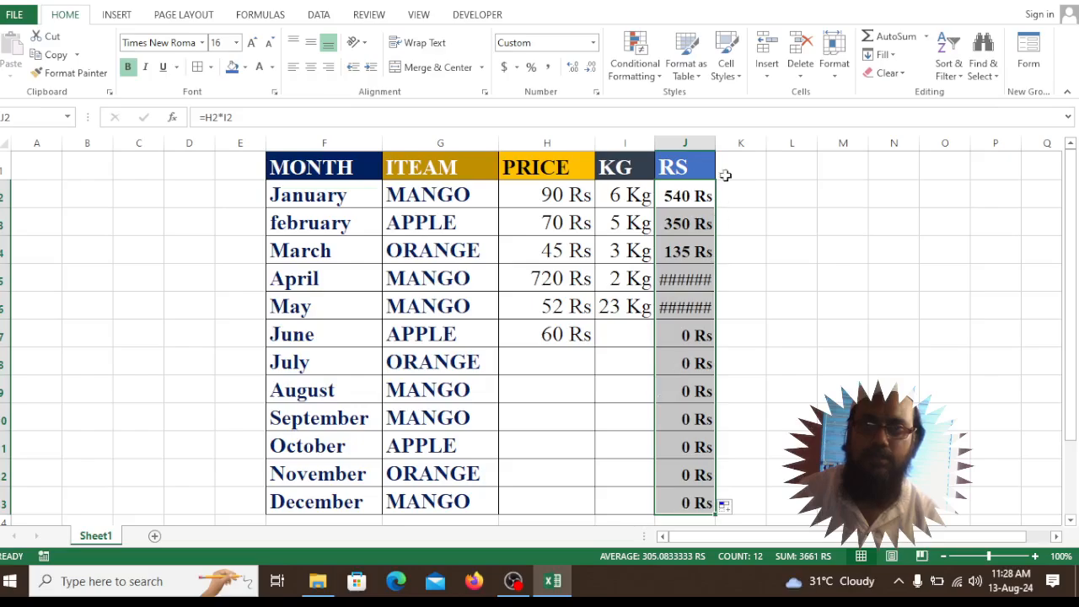
drag(716, 143, 738, 154)
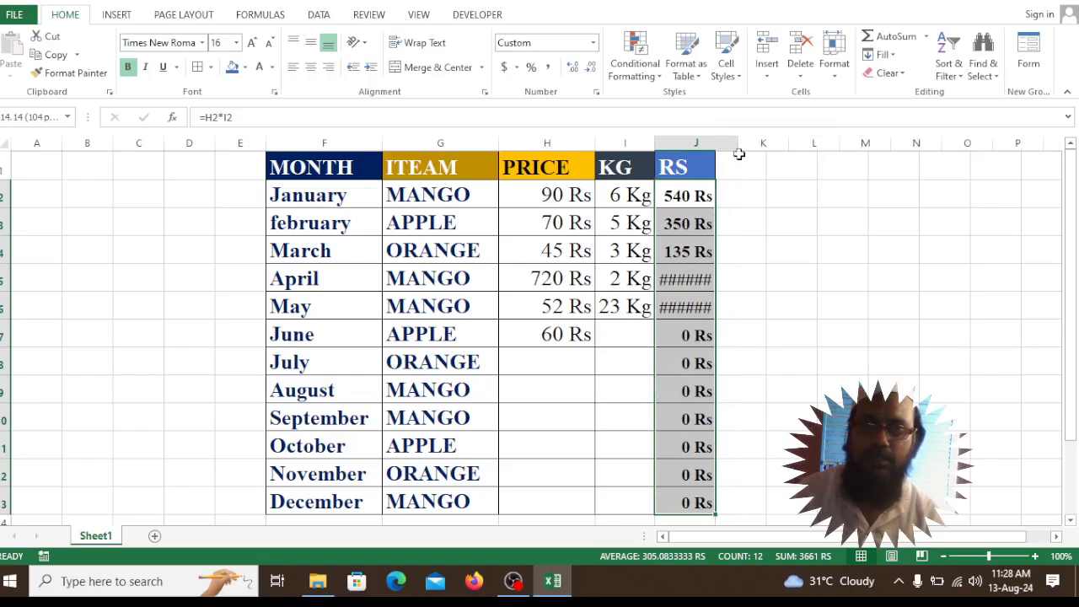
Enter 2 as the June quantity in the KG column and select the July PRICE cell
click(617, 334)
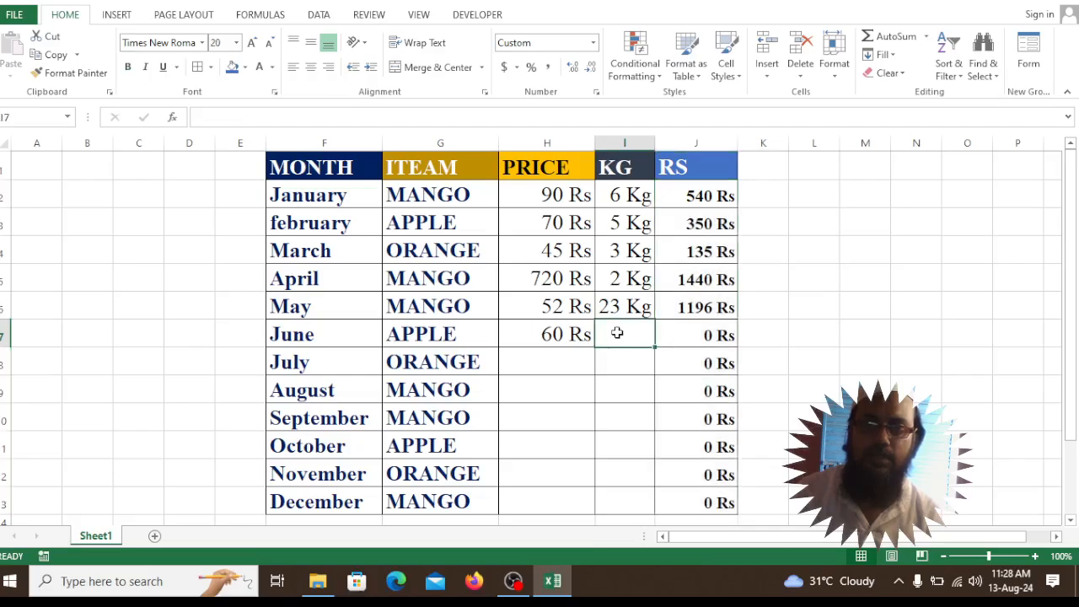
text(2)
key(Return)
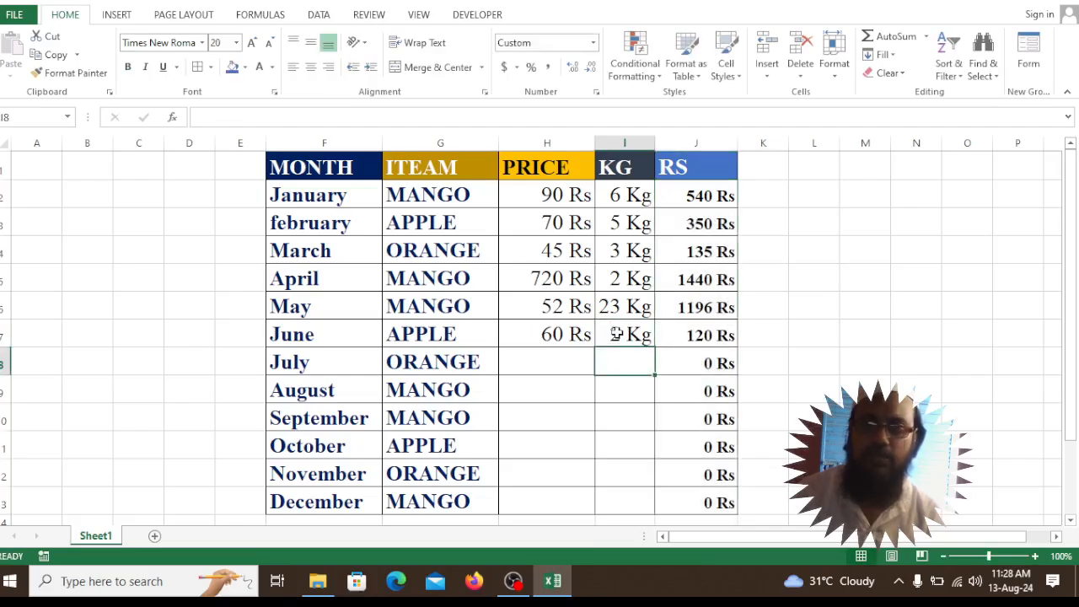
click(562, 361)
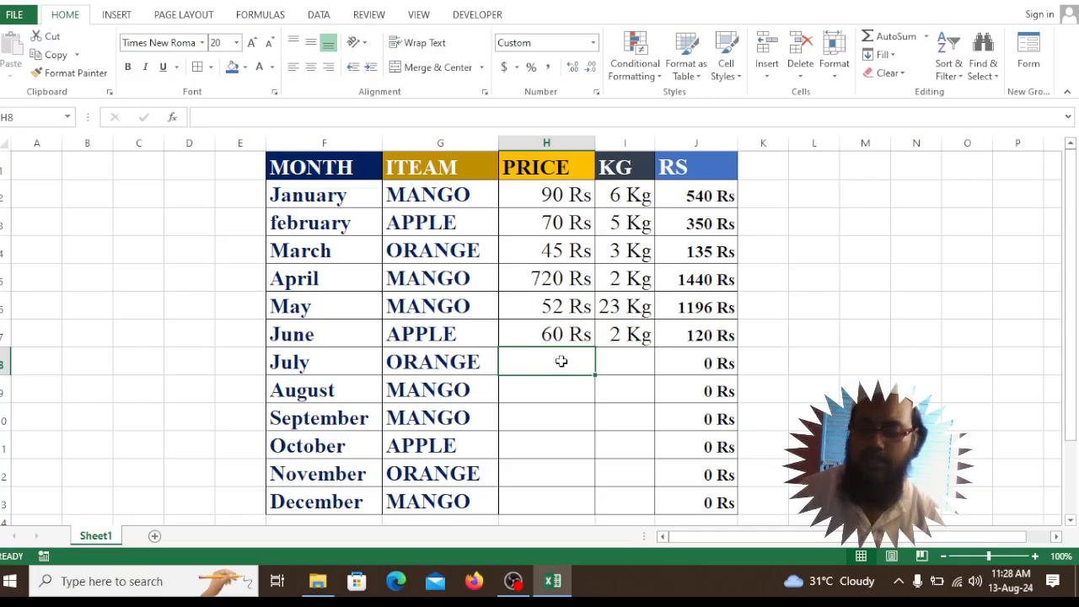
Enter 60 as the July price and 2 as the July quantity in the KG column
text(60)
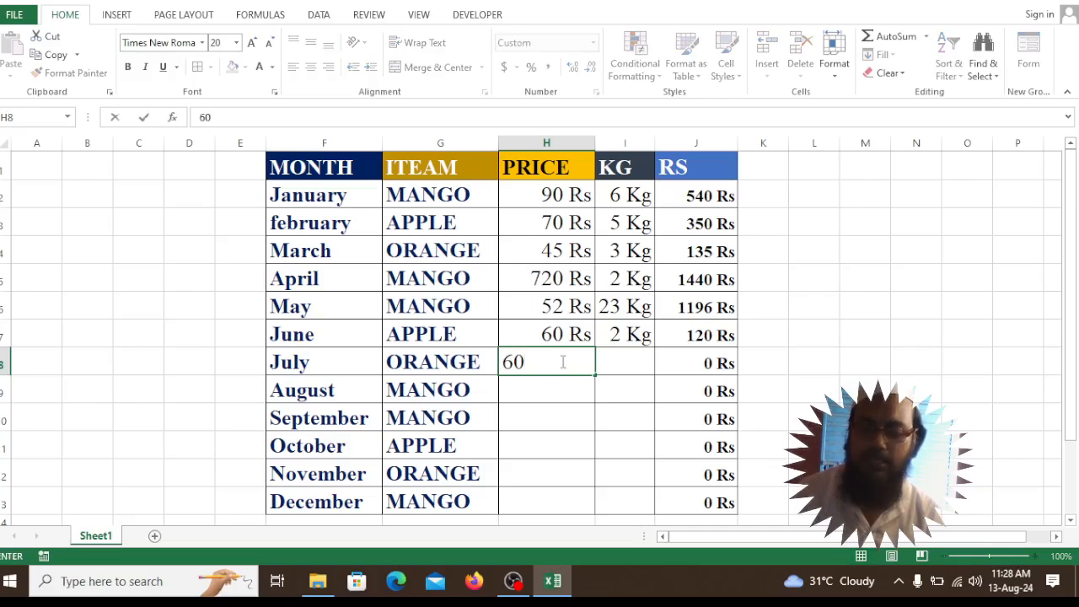
scroll(563, 361, right, 1)
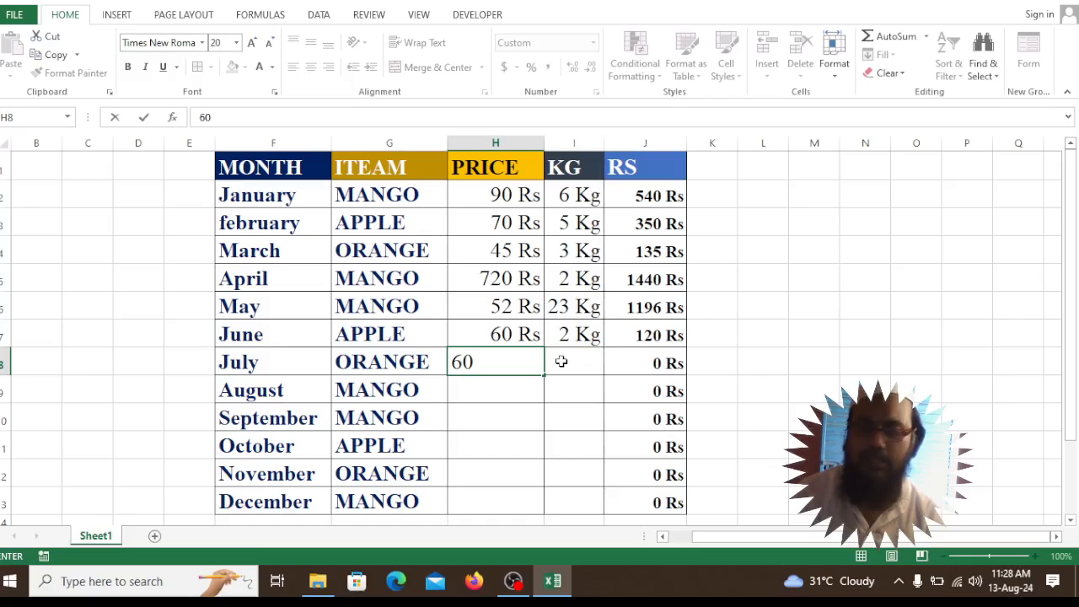
key(Return)
click(562, 361)
text(2)
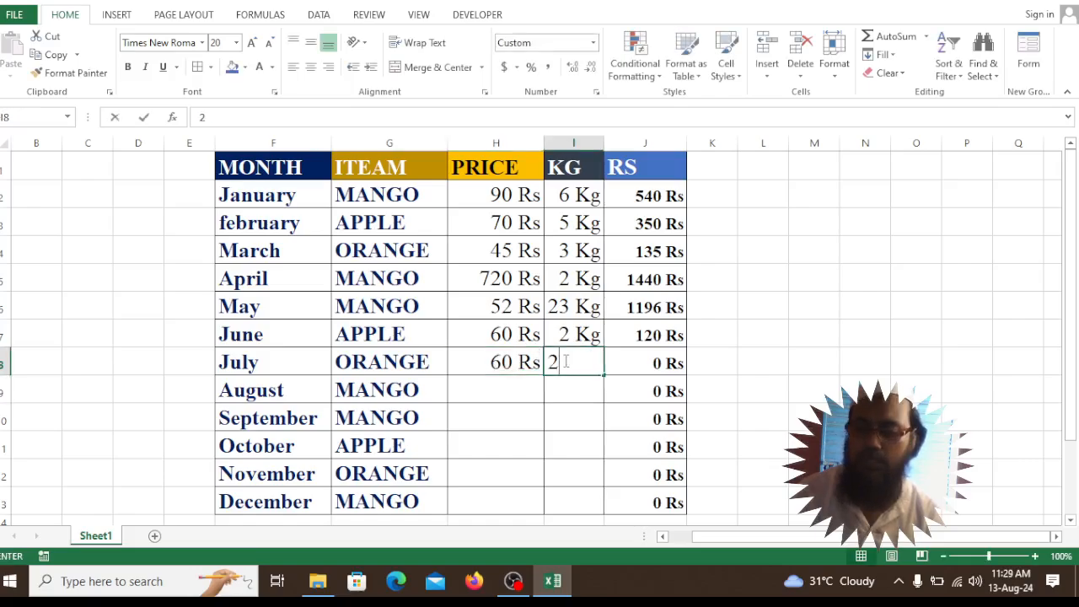
key(Return)
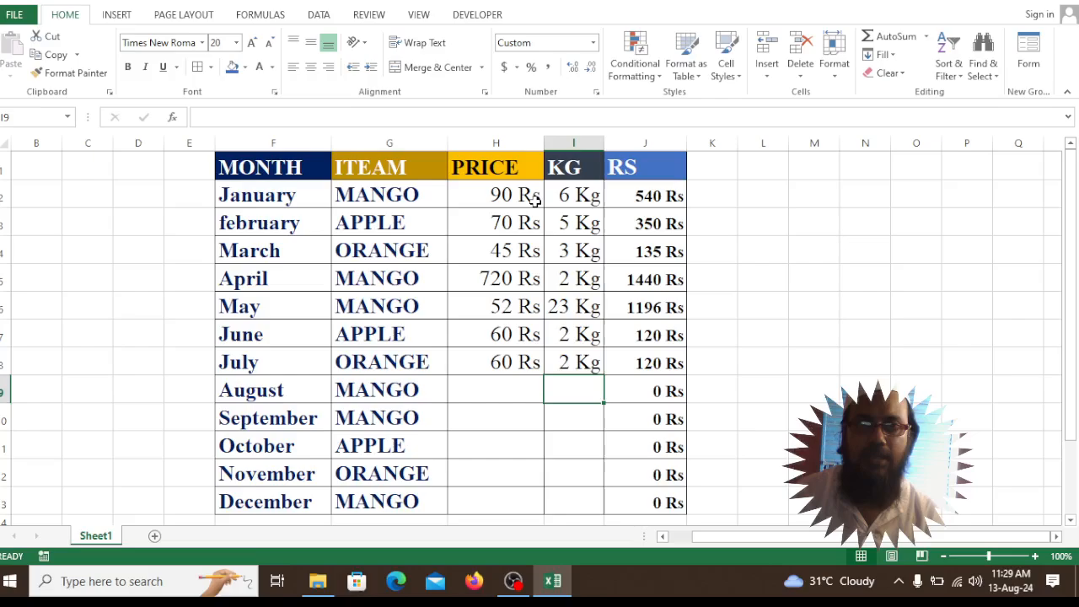
Review the custom number format of the August KG cell without changing it, and select the March amount in the RS column
click(596, 92)
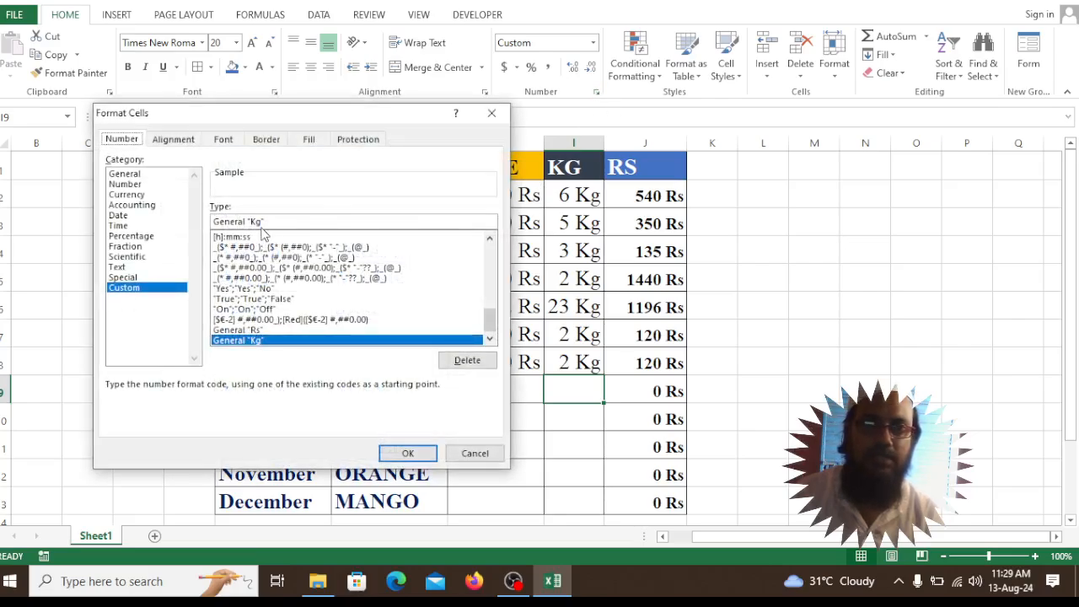
click(475, 454)
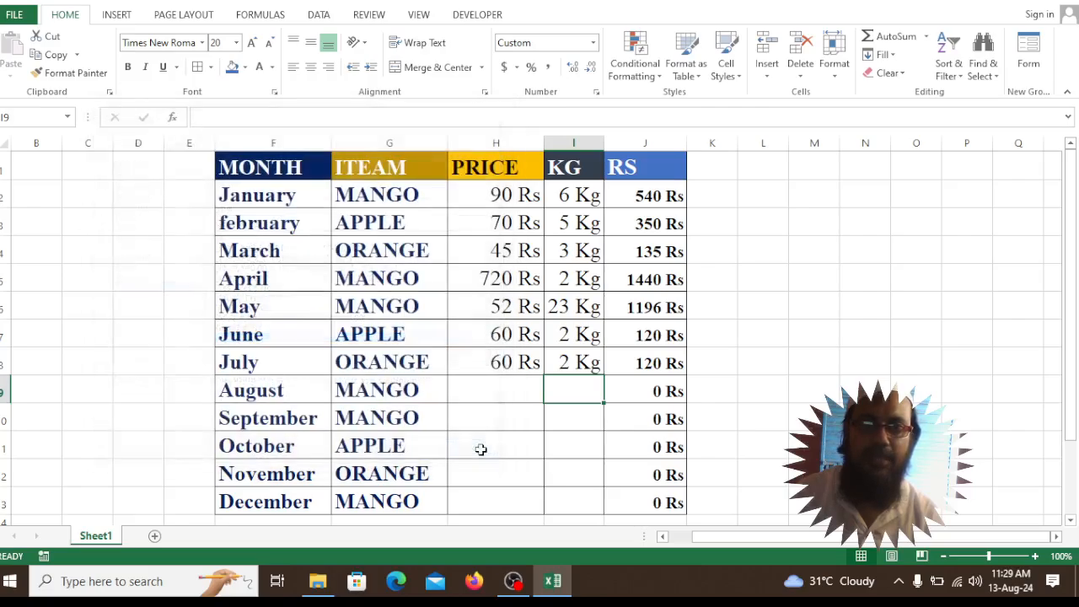
click(612, 250)
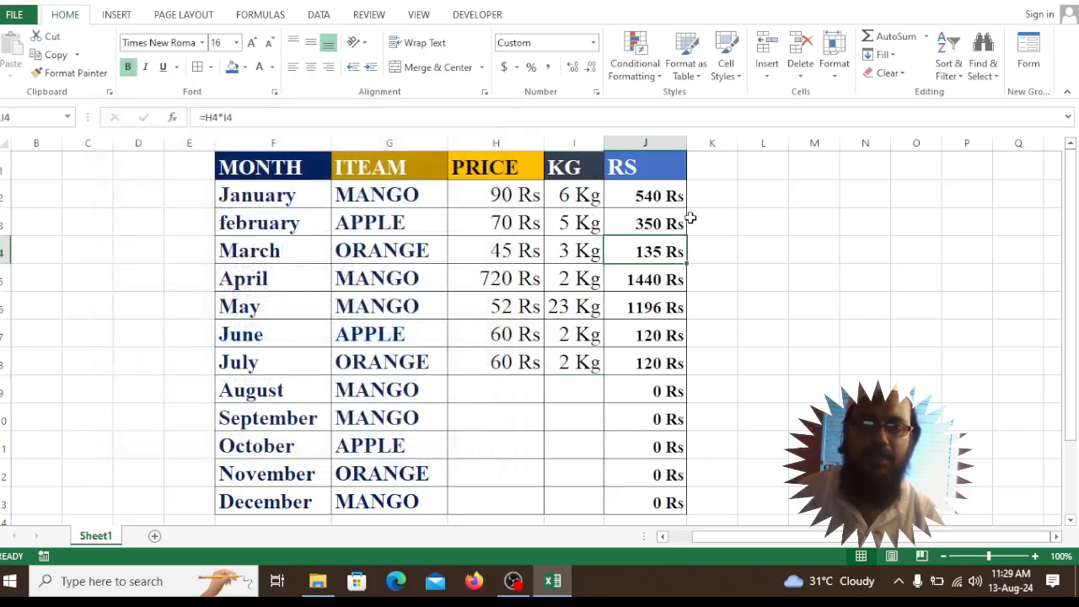